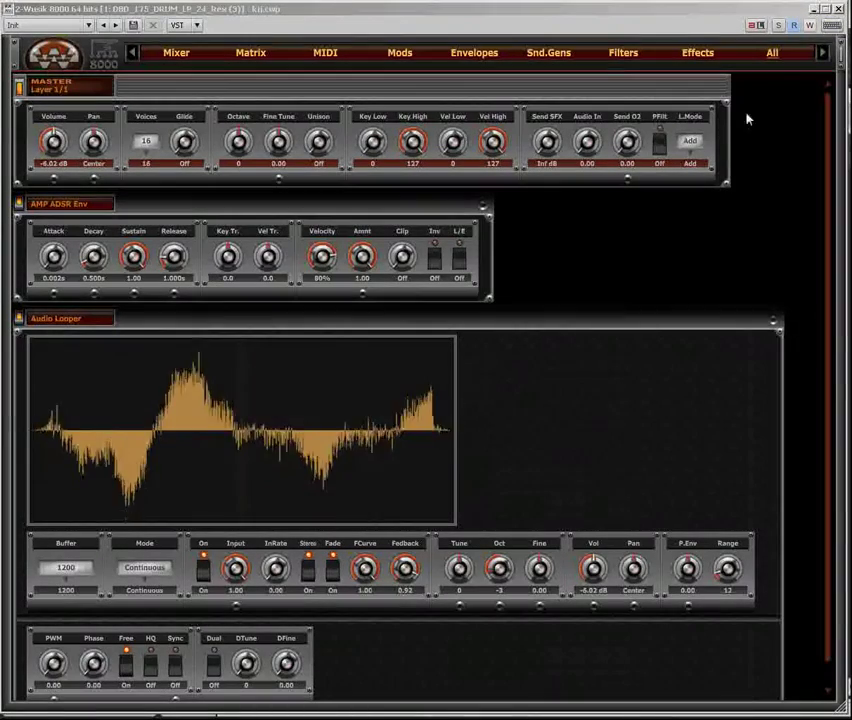
Inspect the drum track's effect insert and Track 2's MIDI settings in the SONAR X2 project, and return to the Wusik 8000 window
left_click(812, 10)
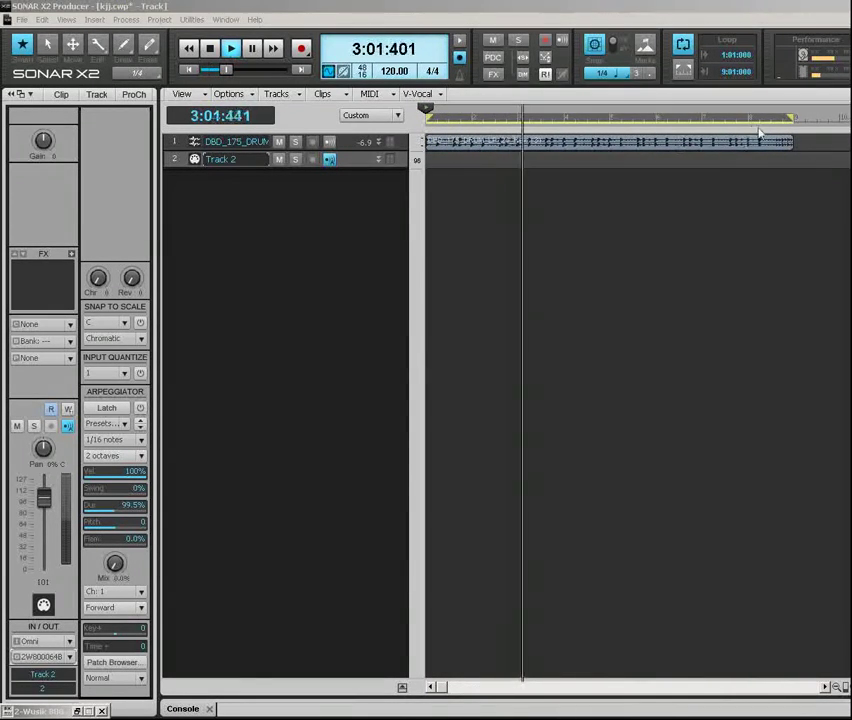
left_click(358, 146)
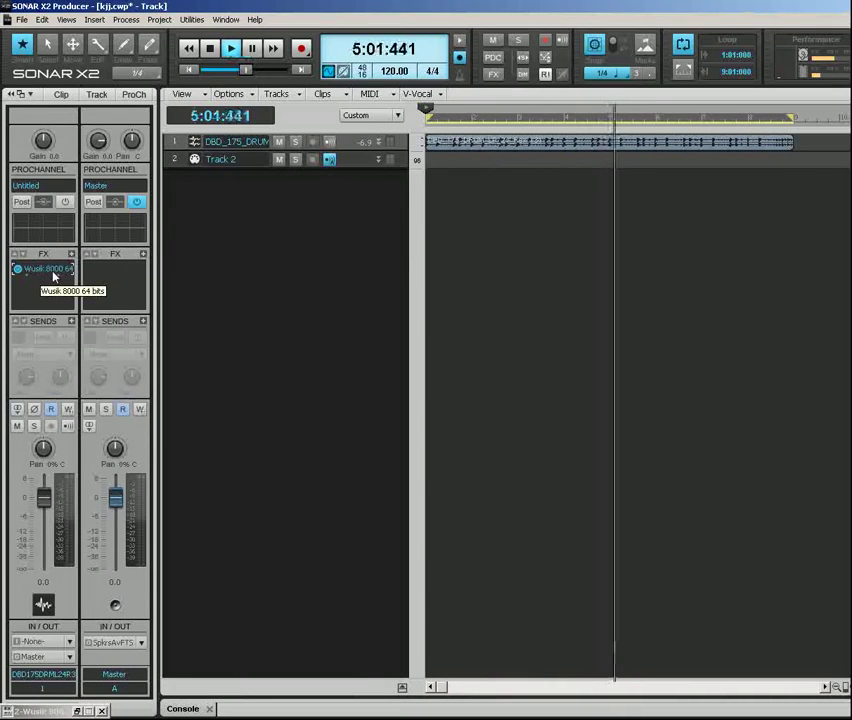
left_click(360, 161)
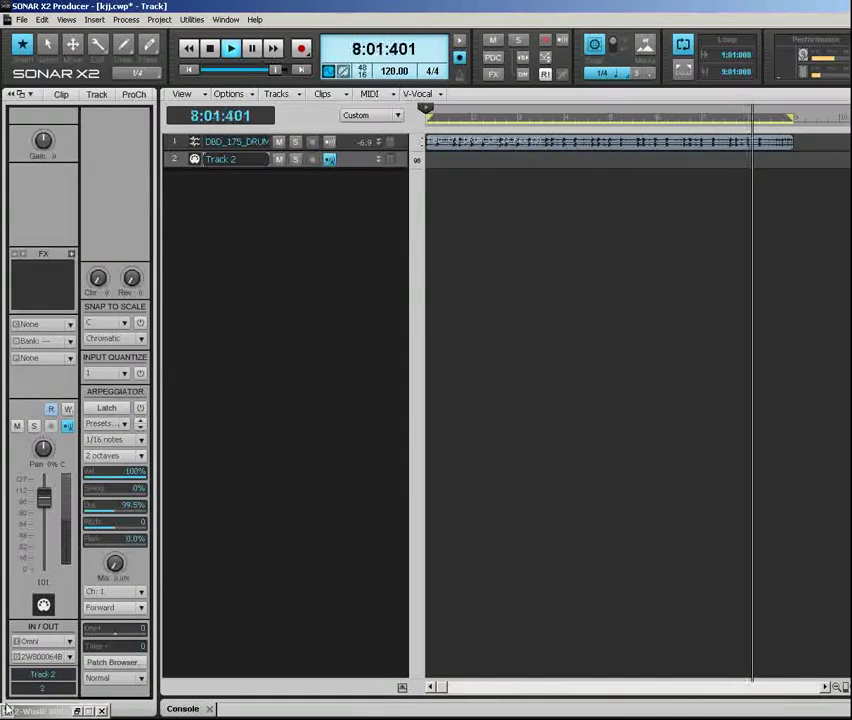
left_click(78, 711)
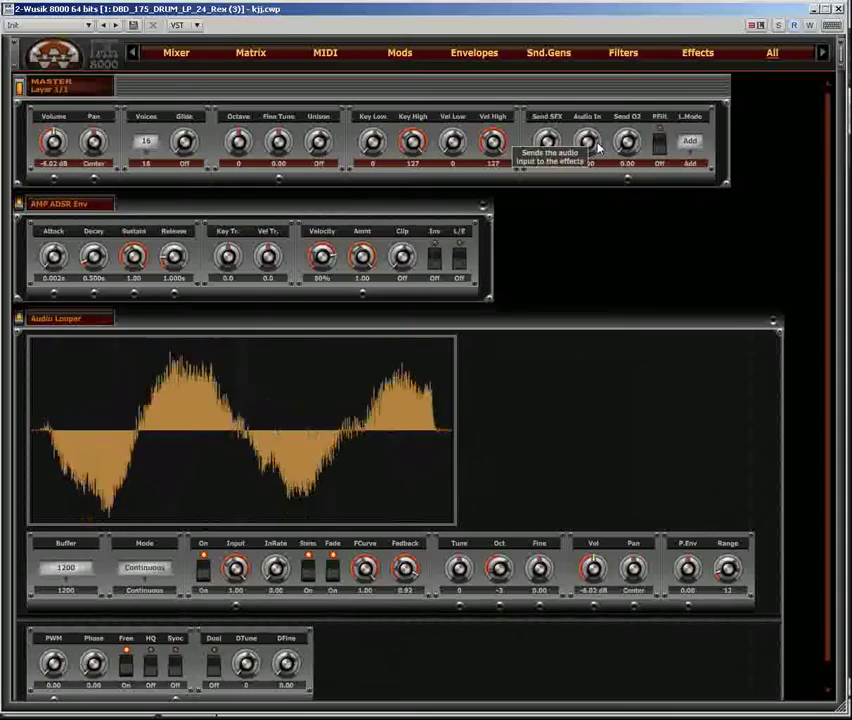
Try the master layer's Audio In level at 0.88 and return it to 0.00
left_click_drag(590, 111, 590, 92)
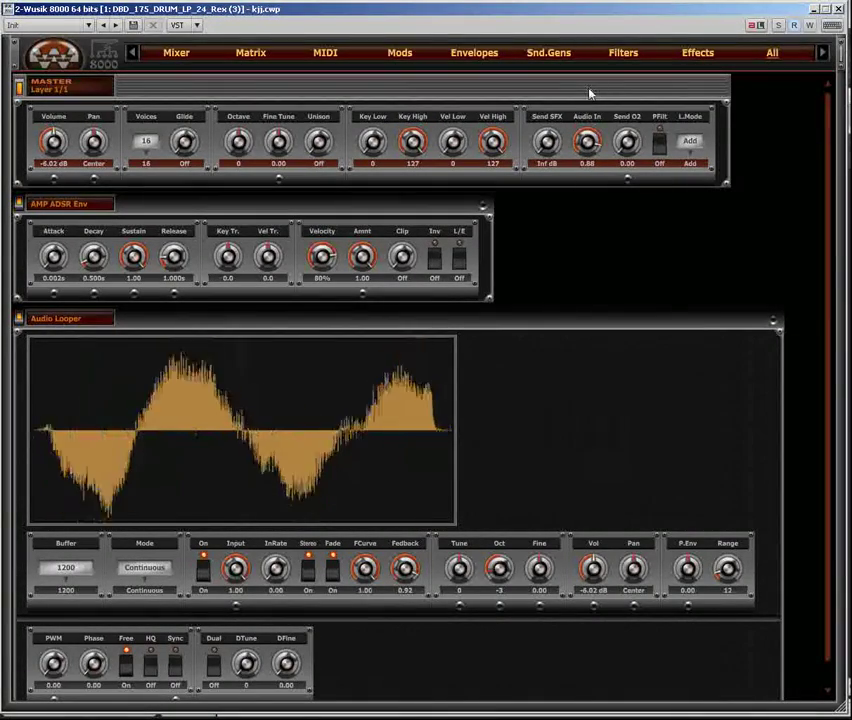
left_click_drag(590, 92, 588, 158)
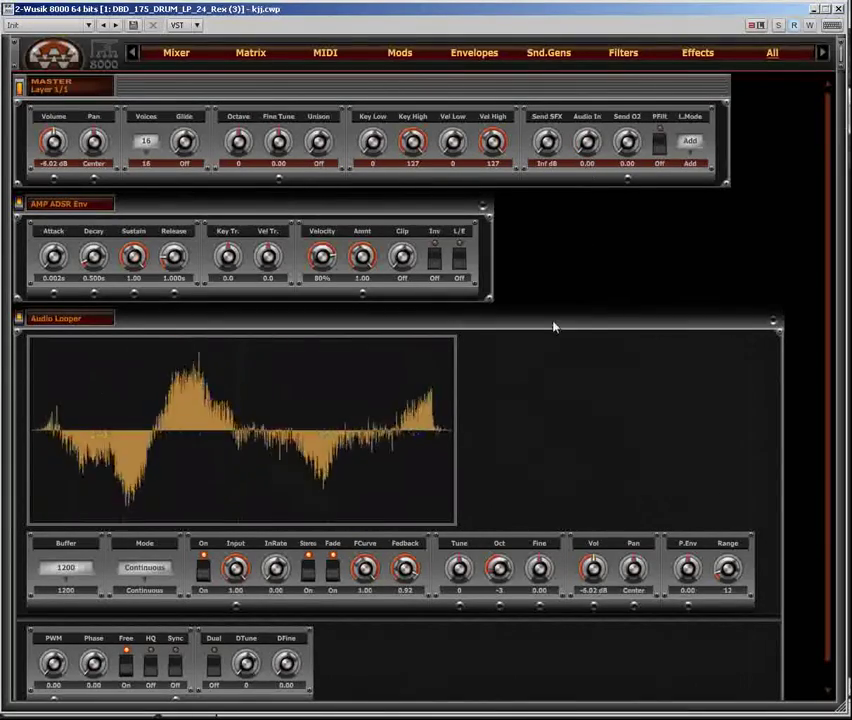
Add a Stereo Delay effect and test it by raising the master Audio In level and returning it to 0.00
right_click(487, 254)
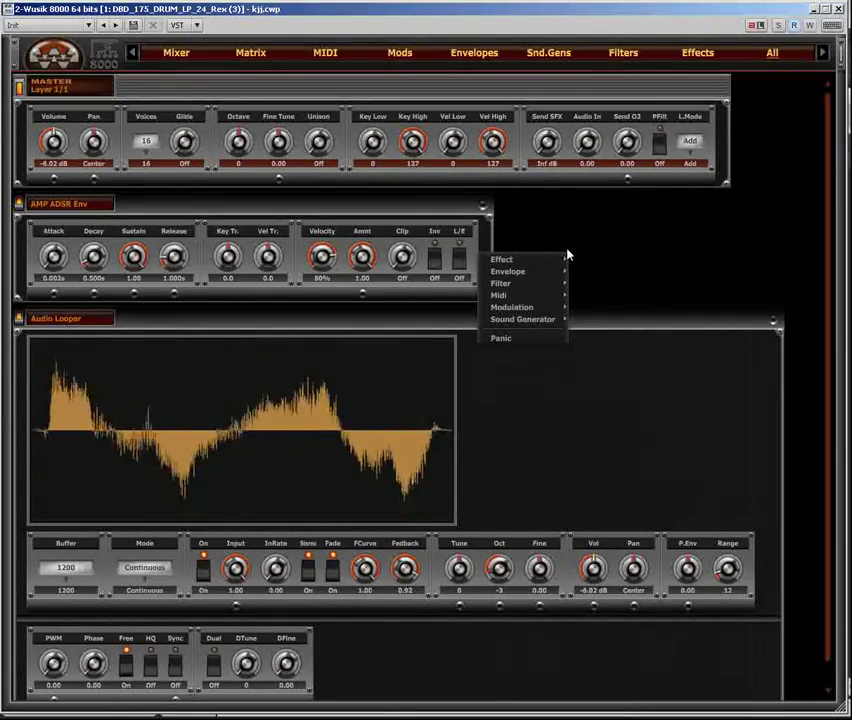
mouse_move(543, 268)
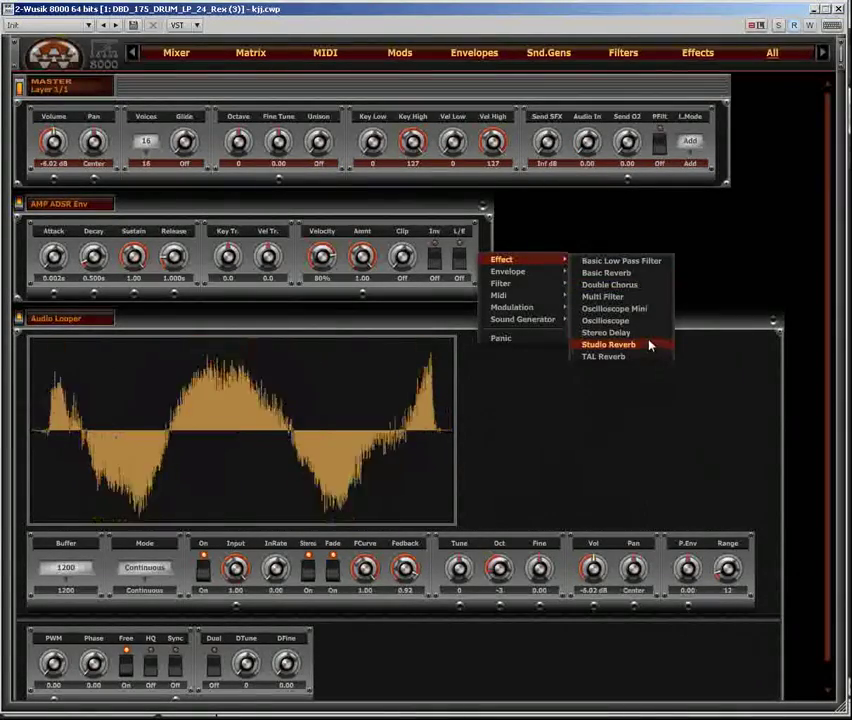
left_click(648, 336)
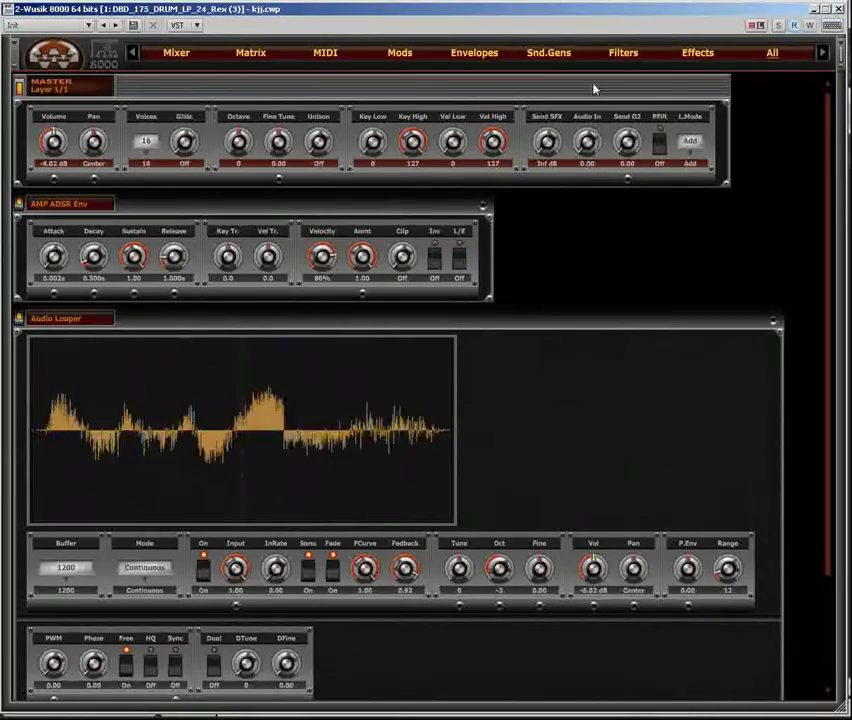
left_click_drag(590, 143, 590, 110)
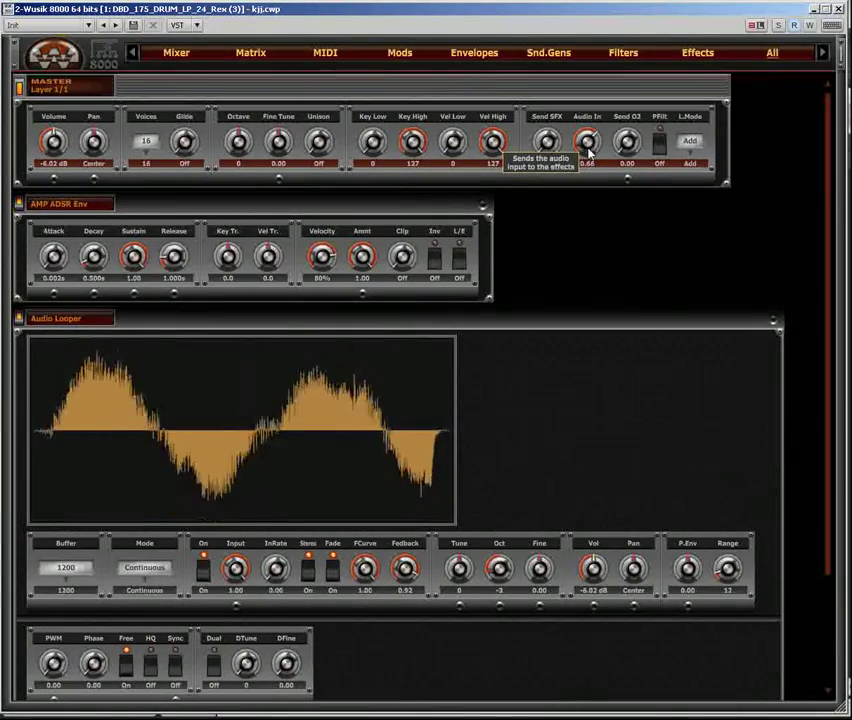
left_click_drag(590, 148, 592, 195)
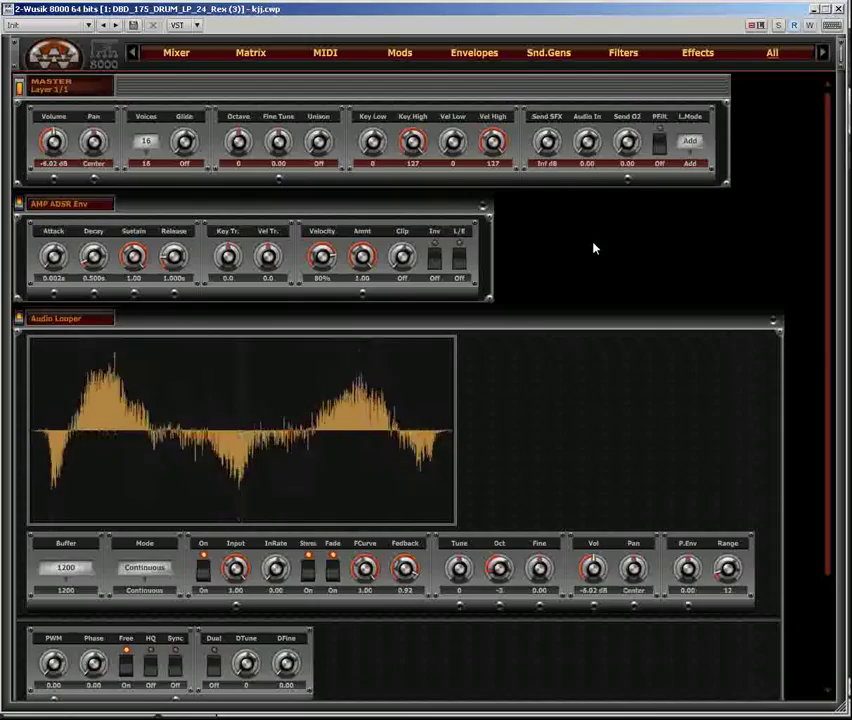
Raise the Stereo Delay's Wet/Dry to 1.00 and remove the effect from the layer
scroll(594, 248, "down", 3)
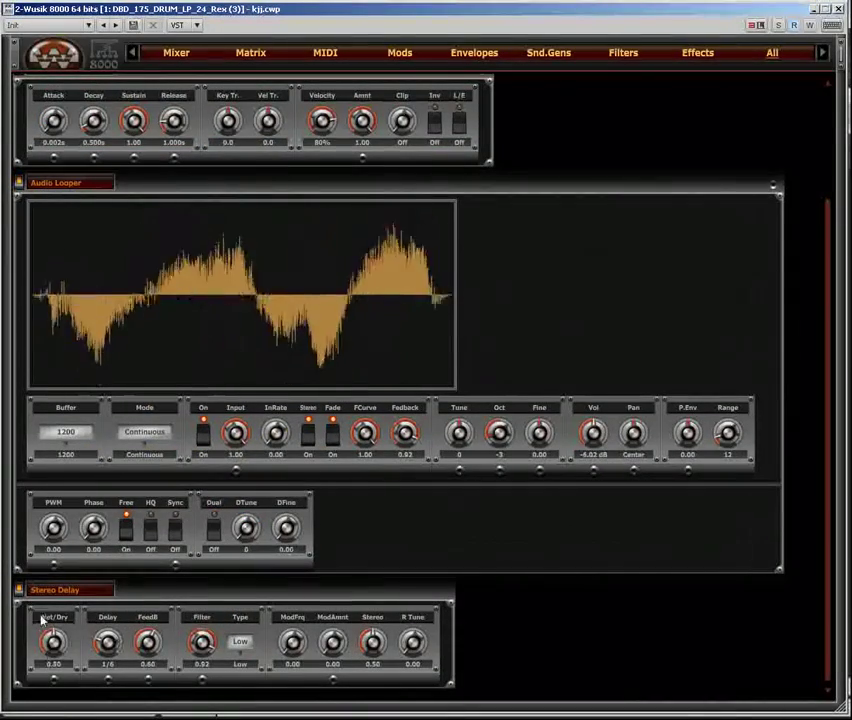
left_click_drag(42, 620, 52, 600)
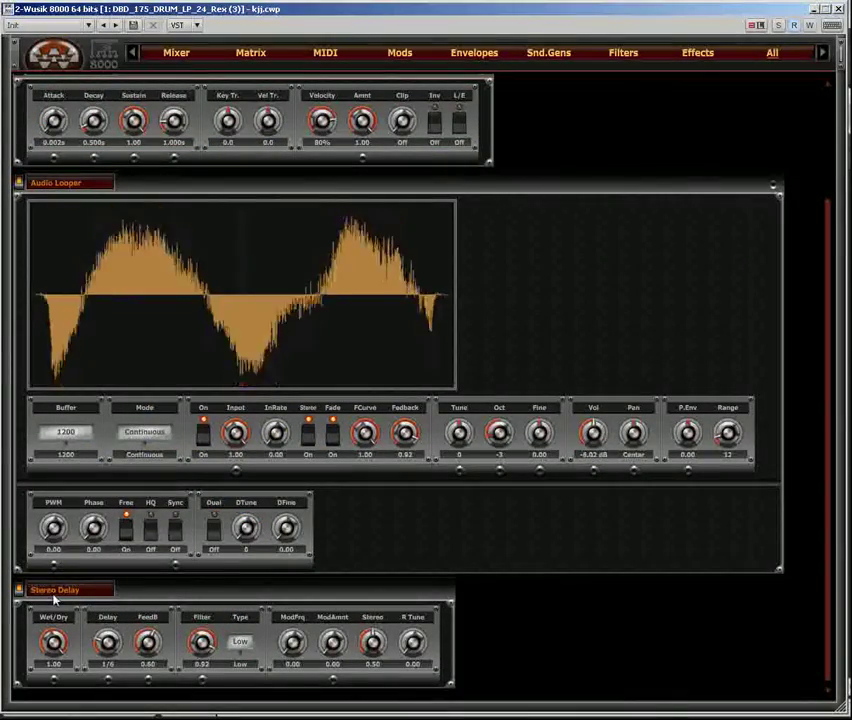
right_click(55, 598)
left_click(66, 588)
left_click(424, 398)
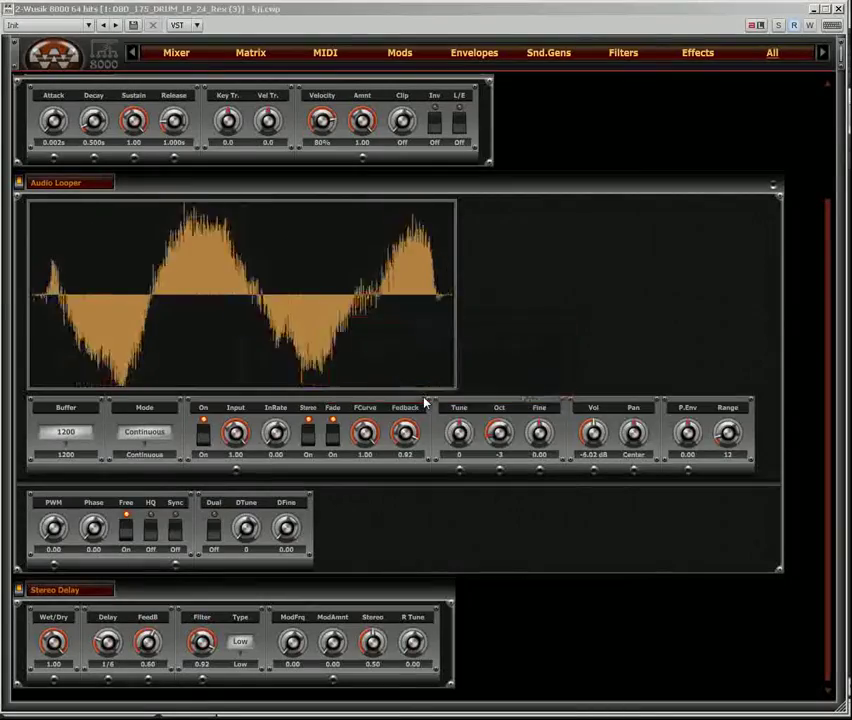
Show all hidden parameters of the master module and hide them again
scroll(517, 380, "up", 3)
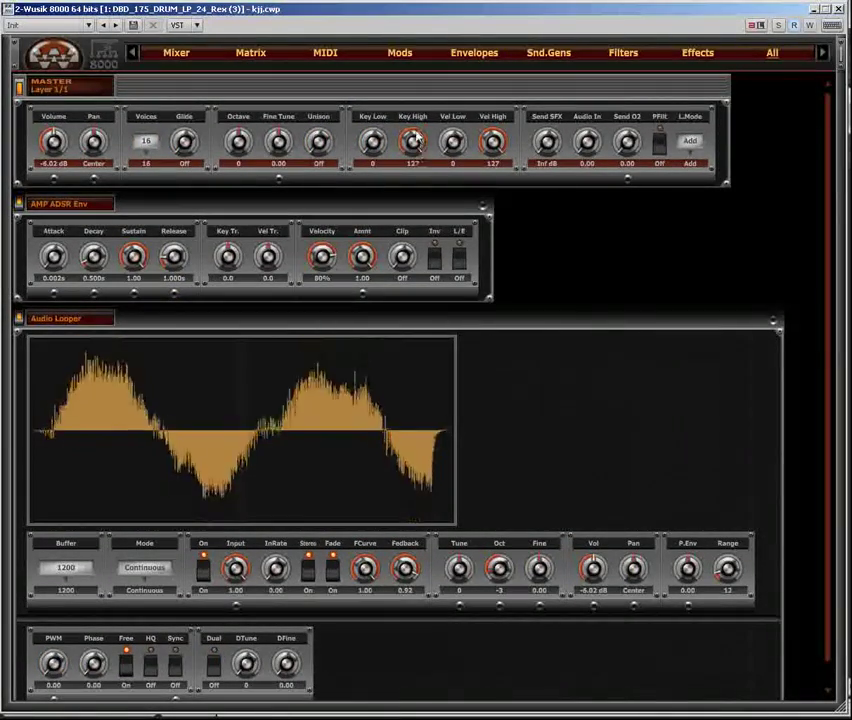
right_click(414, 145)
left_click(478, 217)
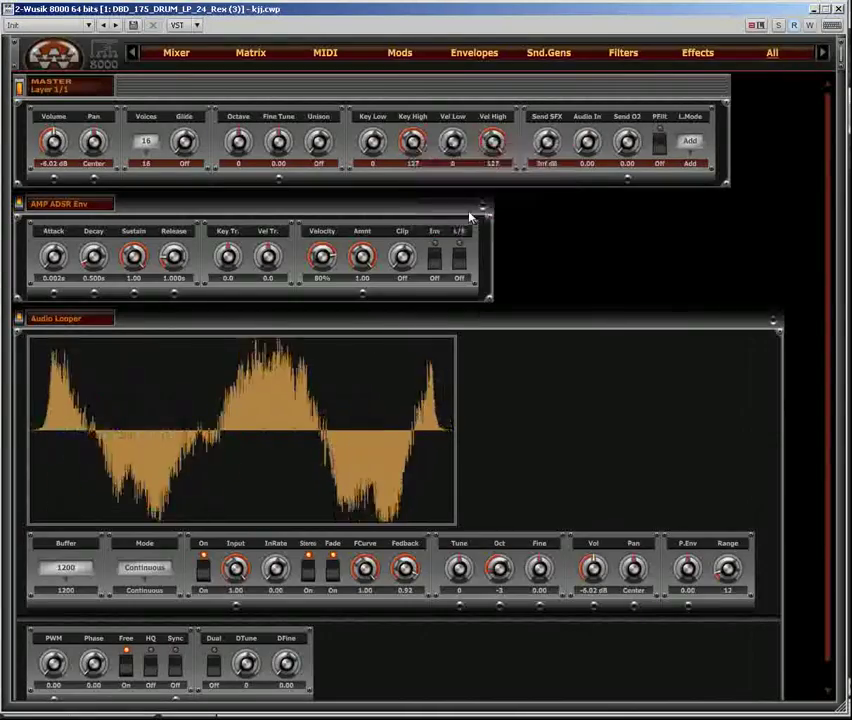
right_click(415, 143)
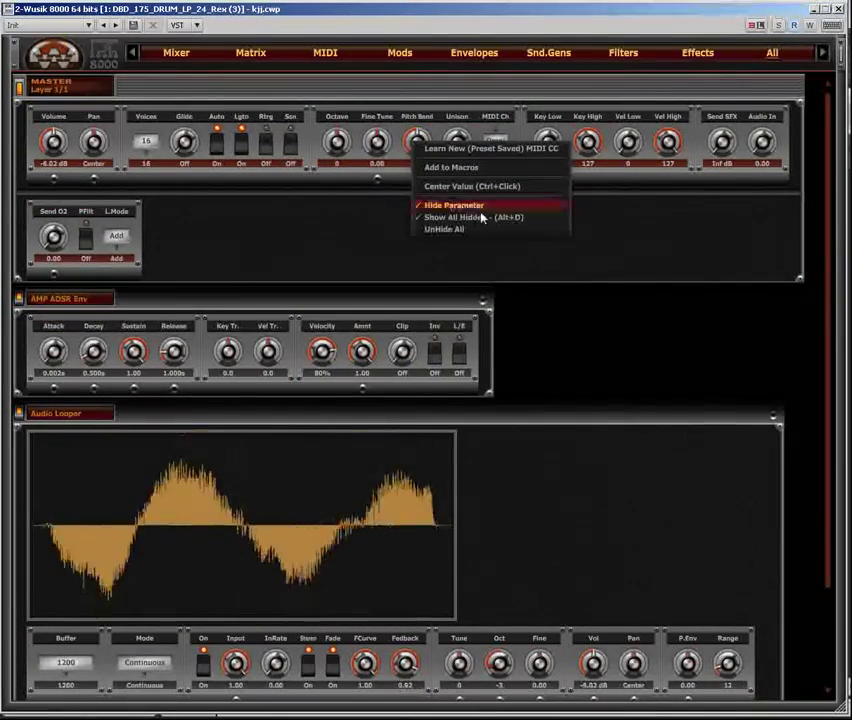
left_click(537, 219)
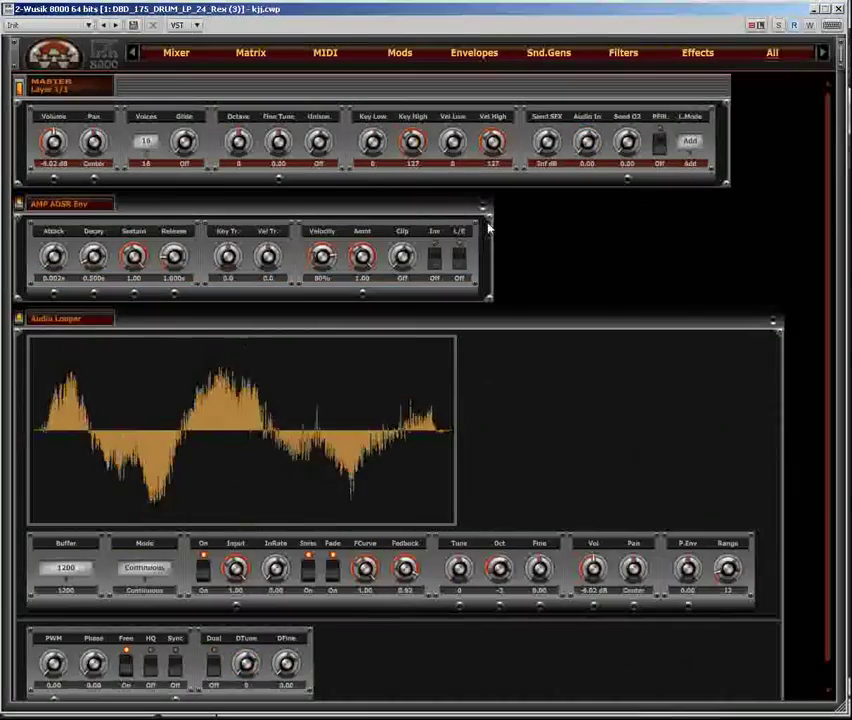
View the modulation matrix, open and cancel the Add New Modulation dialog, and return to the overview of all modules
scroll(601, 381, "down", 1)
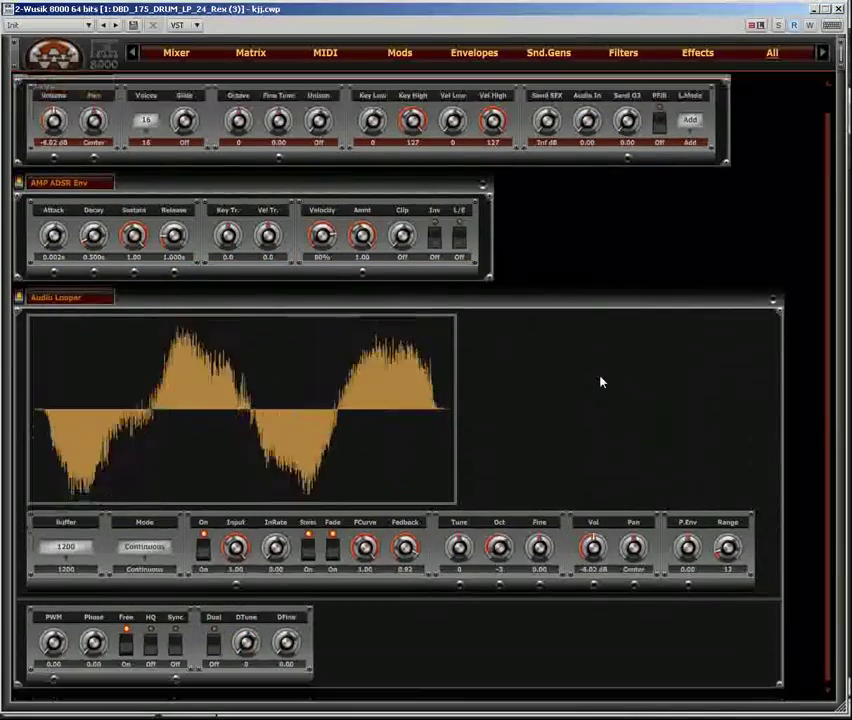
scroll(599, 380, "up", 1)
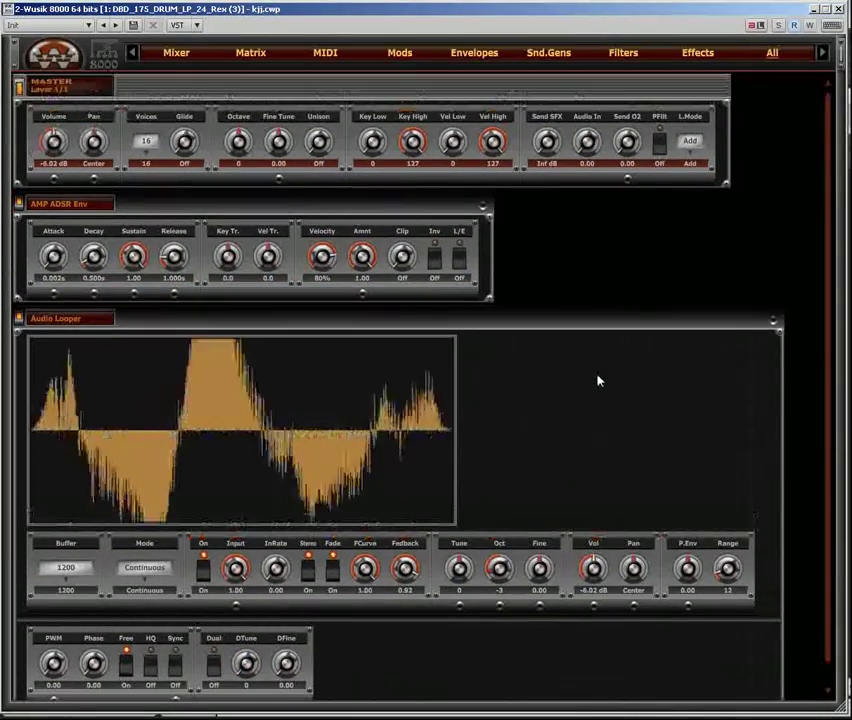
left_click(251, 57)
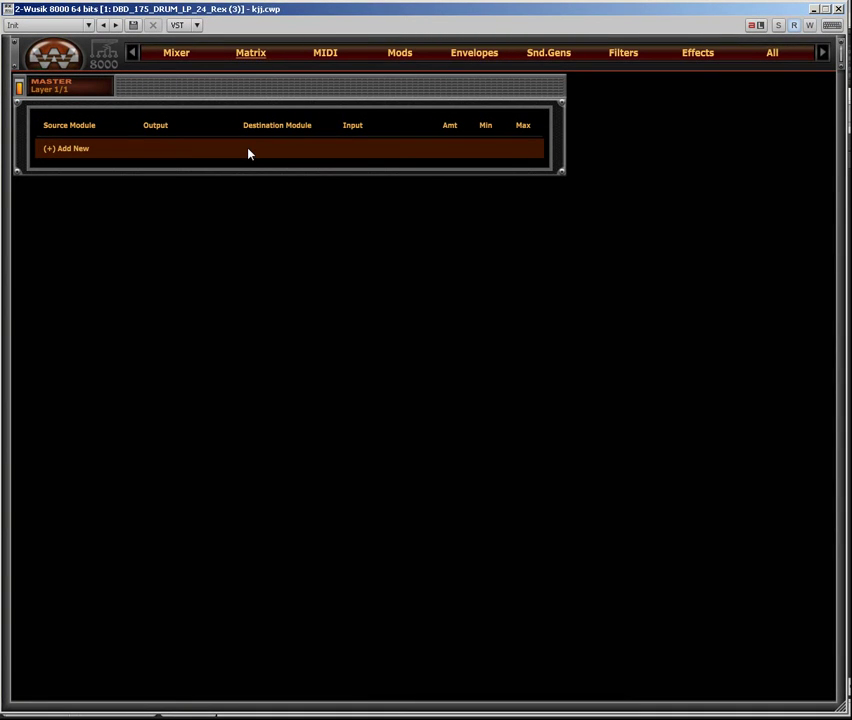
left_click(249, 154)
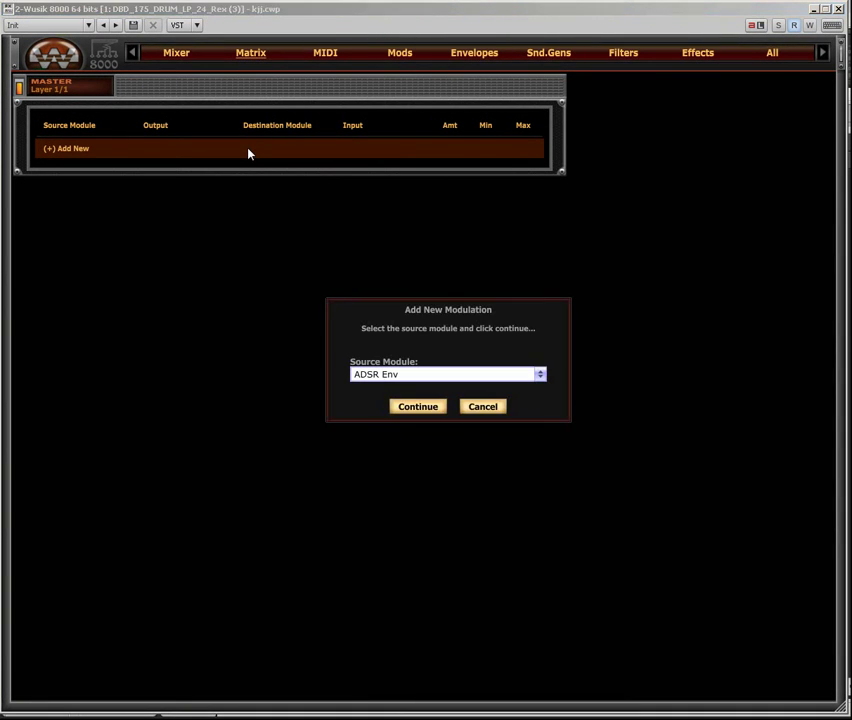
left_click(489, 406)
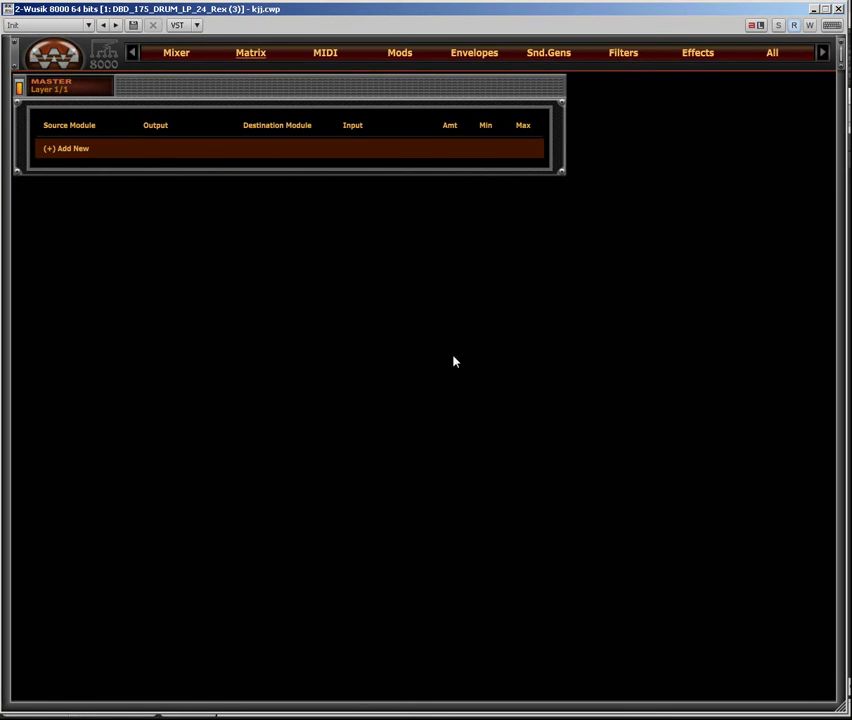
left_click(773, 60)
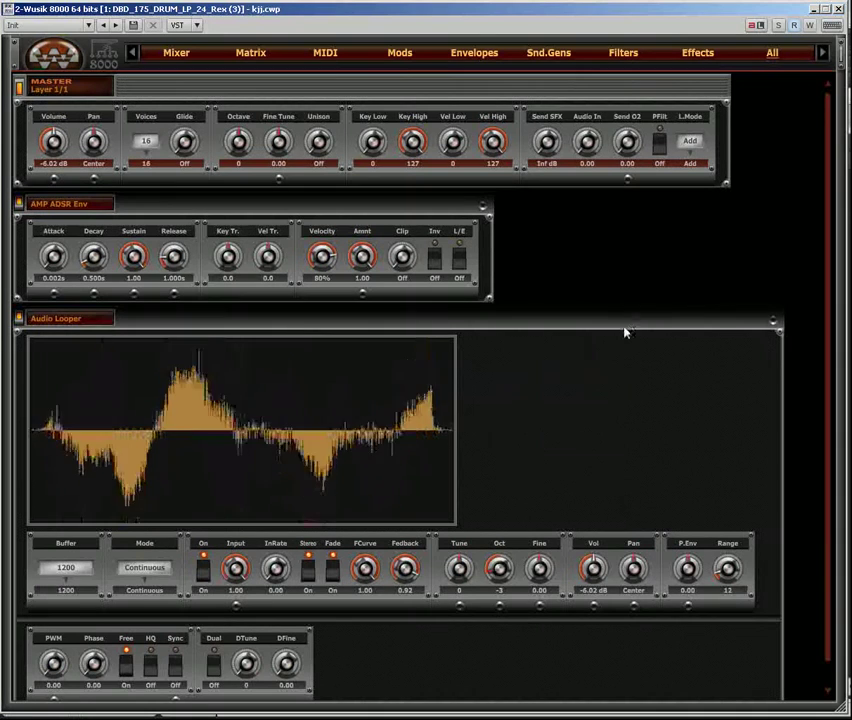
Examine the Audio Looper's buffer size options without changing the selection
scroll(625, 335, "down", 1)
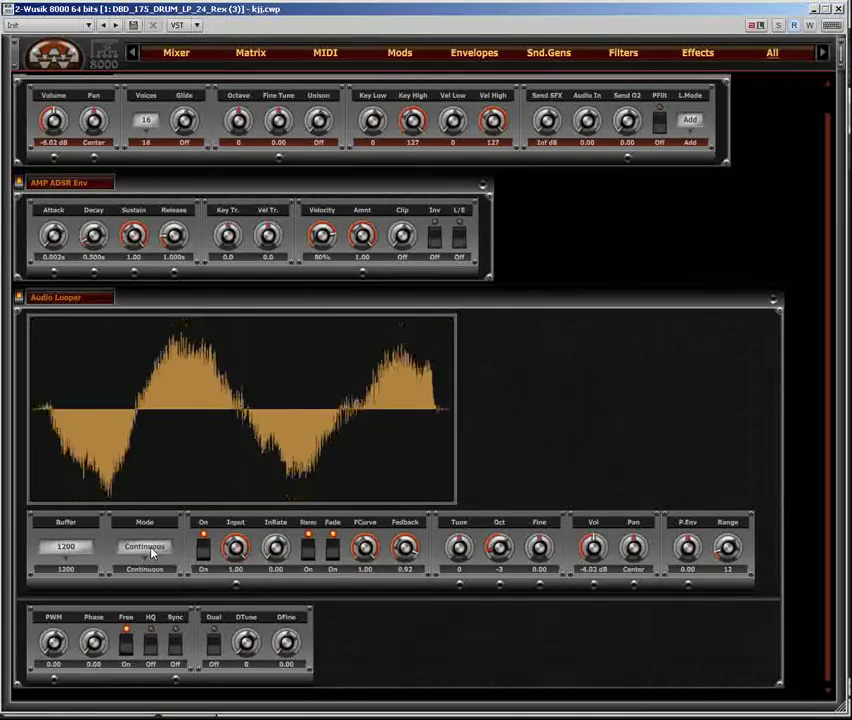
left_click(82, 548)
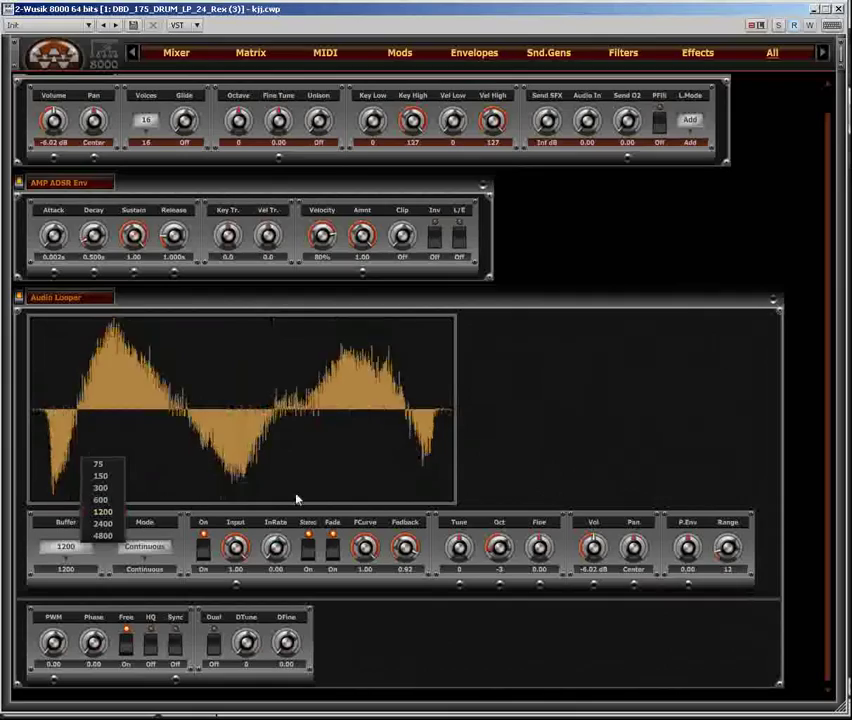
left_click(491, 479)
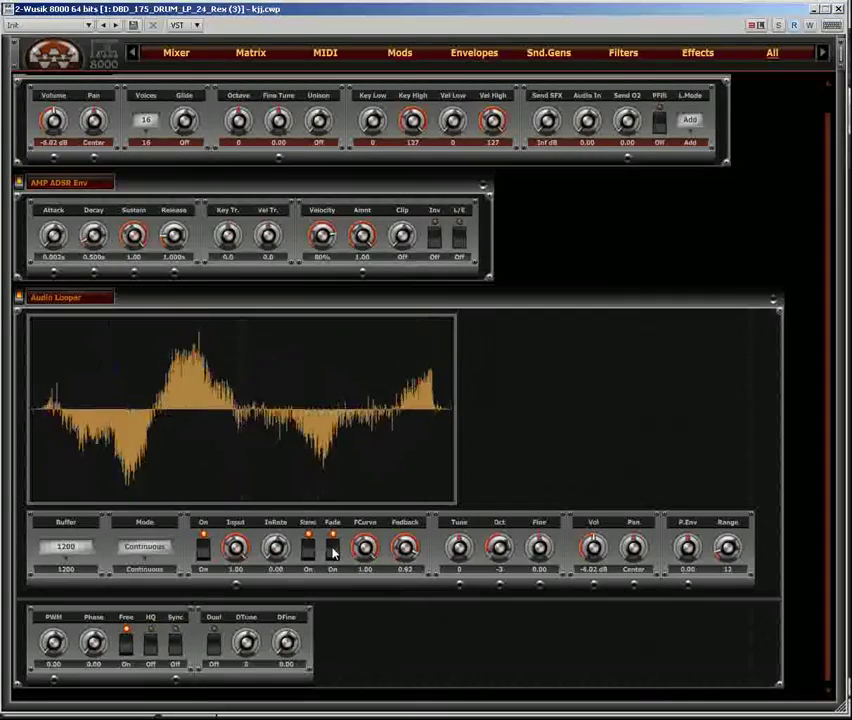
Test the Audio Looper's FCurve and InRate, returning them to 1.00 and 0.00, and set its feedback to 0.85
left_click_drag(376, 557, 376, 680)
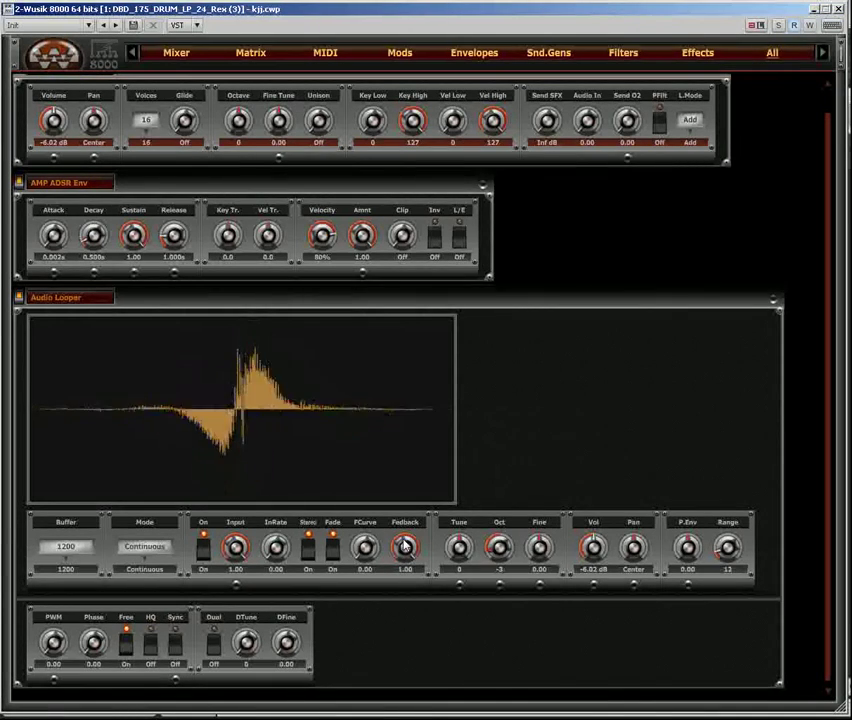
scroll(408, 556, "down", 2)
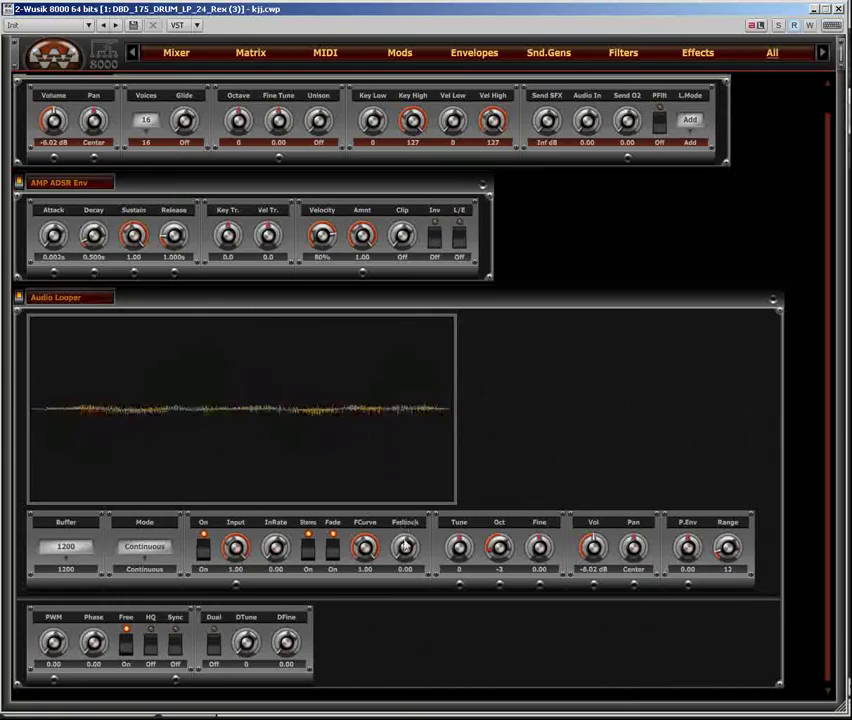
scroll(405, 556, "down", 3)
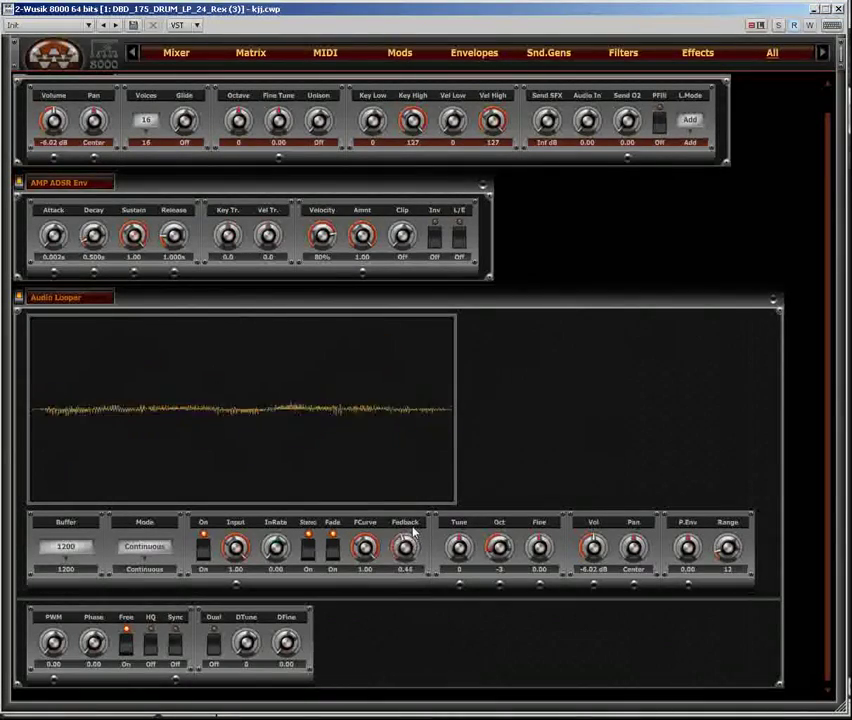
scroll(282, 531, "up", 3)
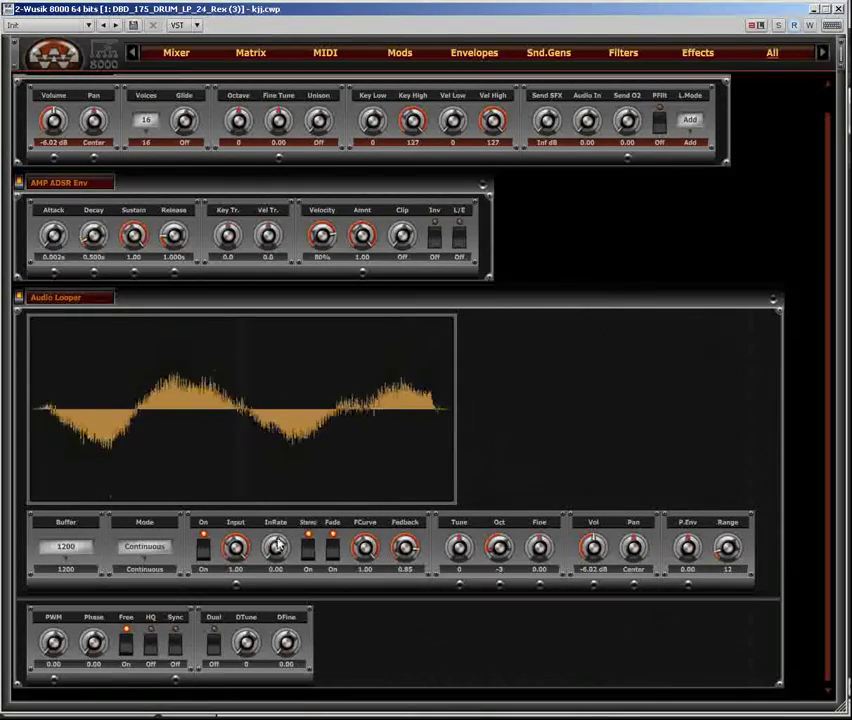
left_click_drag(282, 531, 293, 553)
Turn on HQ in the Audio Looper and set its octave to -1
left_click(150, 641)
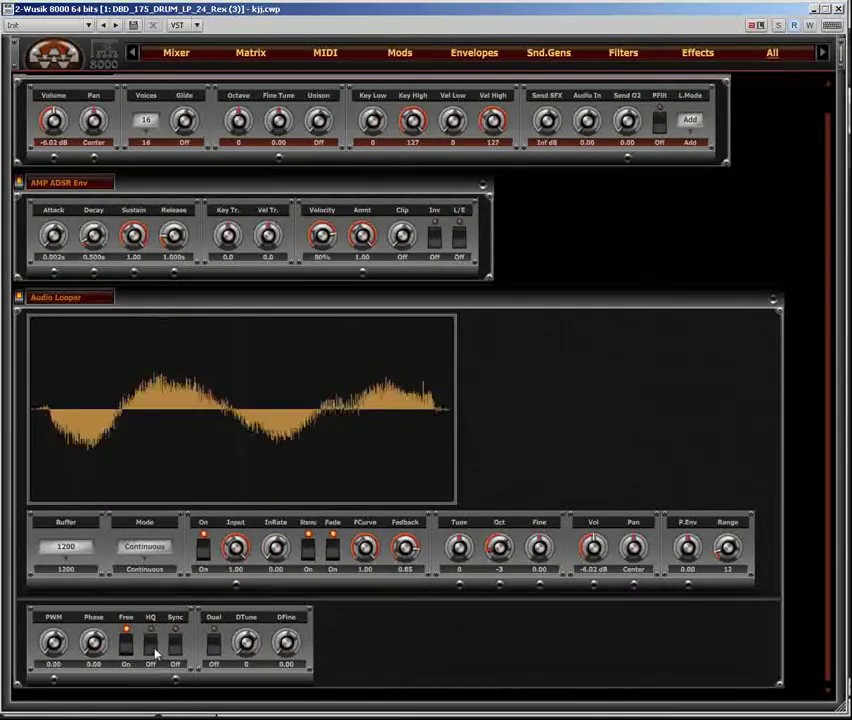
left_click_drag(499, 550, 502, 540)
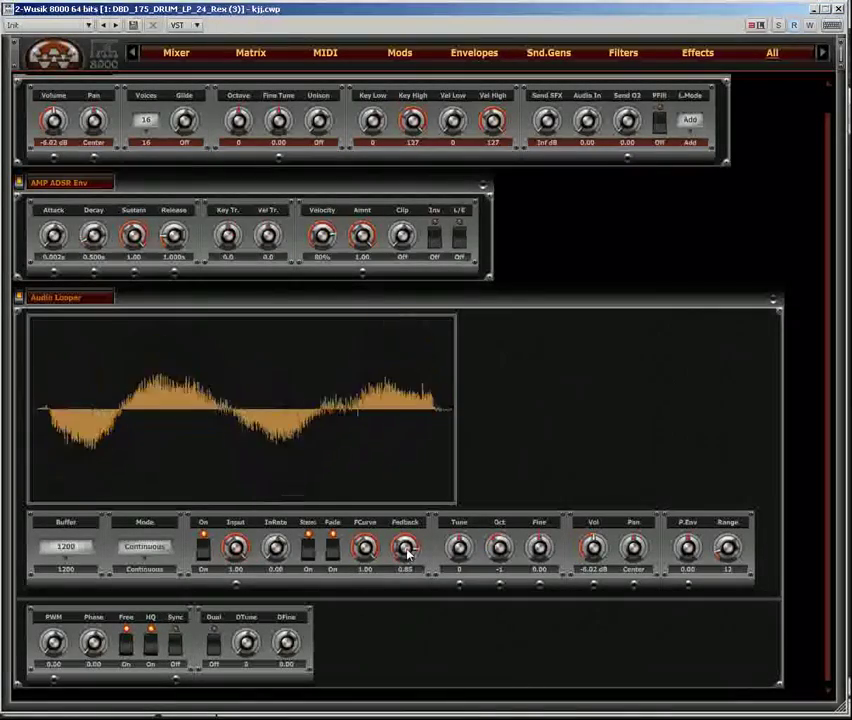
Set the Audio Looper's mode to Once and its buffer to 4800
left_click(158, 549)
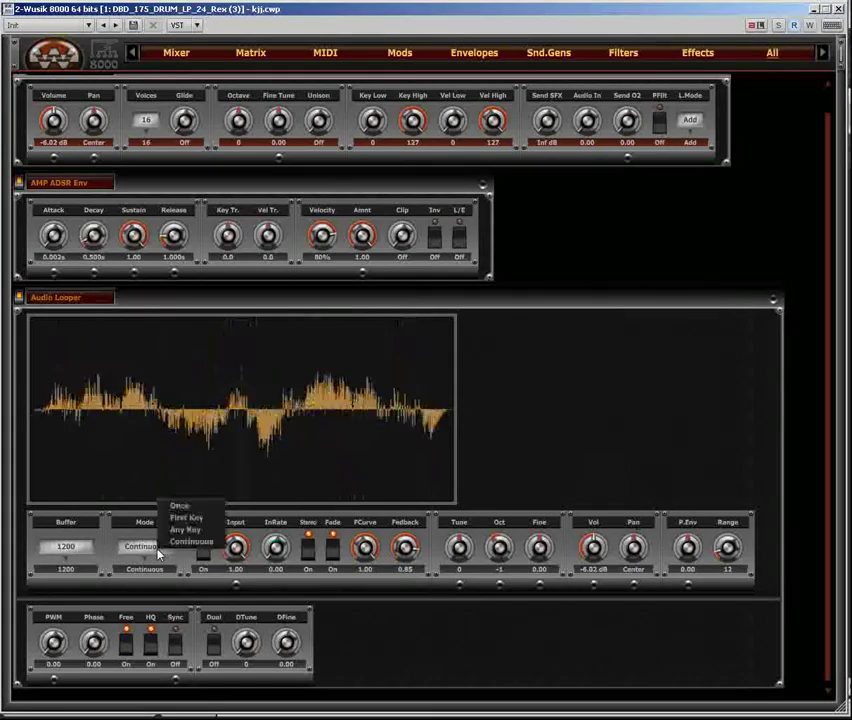
left_click(202, 508)
left_click(66, 546)
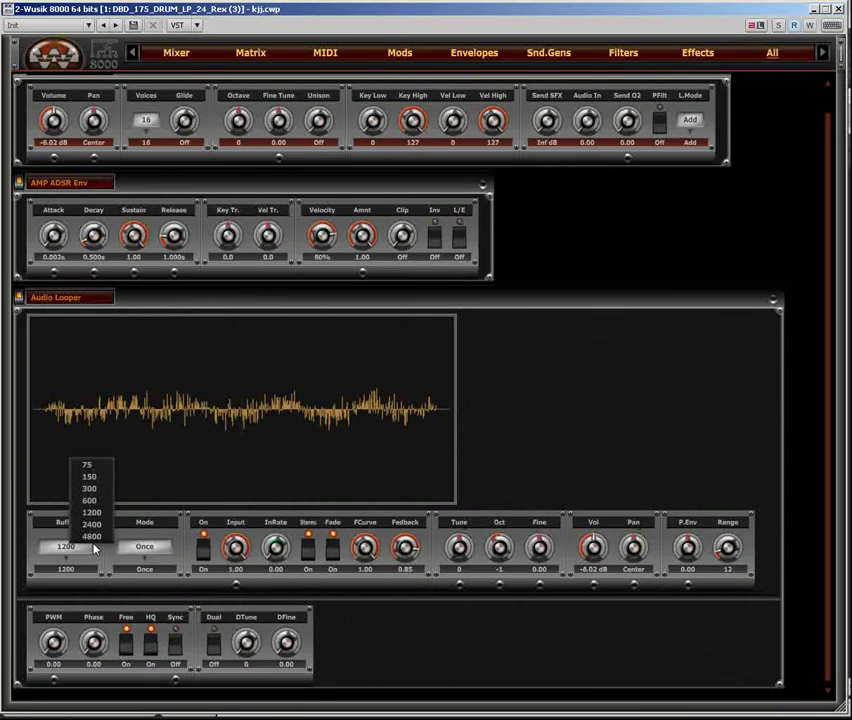
left_click(86, 549)
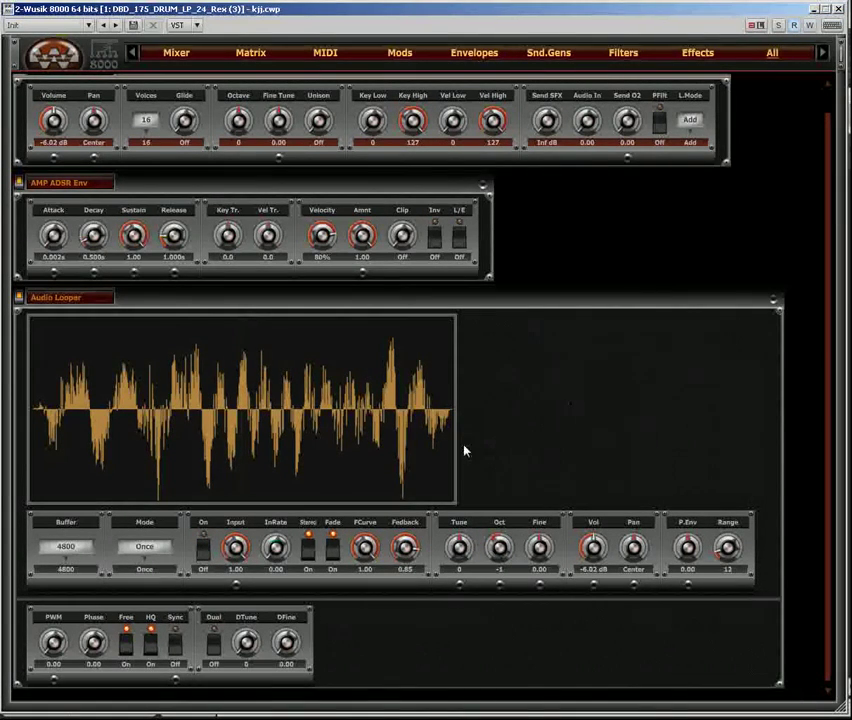
Retrigger the Audio Looper's one-shot recording several times and raise its feedback to 0.92
left_click(205, 553)
left_click(206, 553)
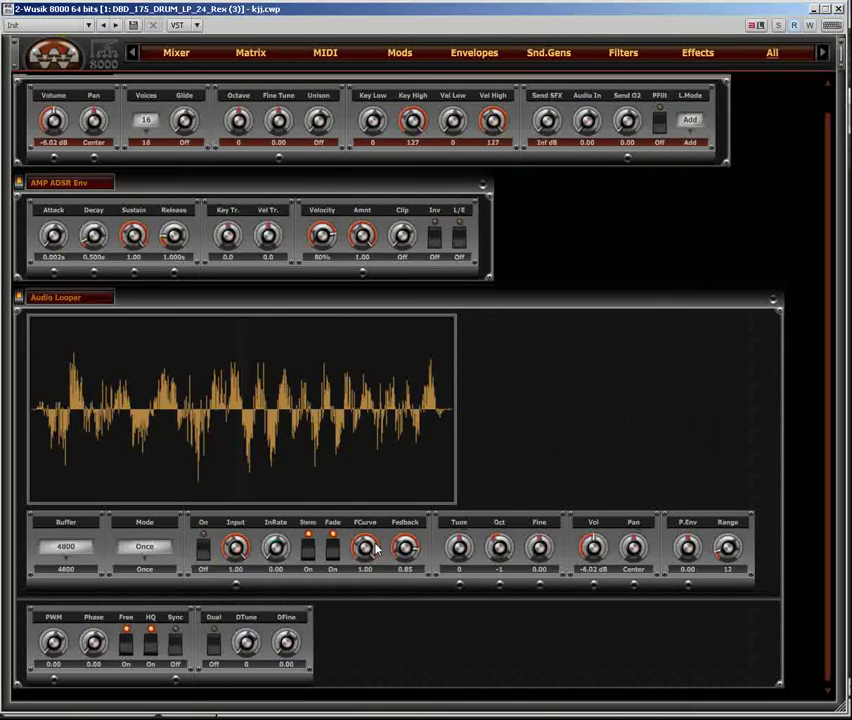
left_click(205, 553)
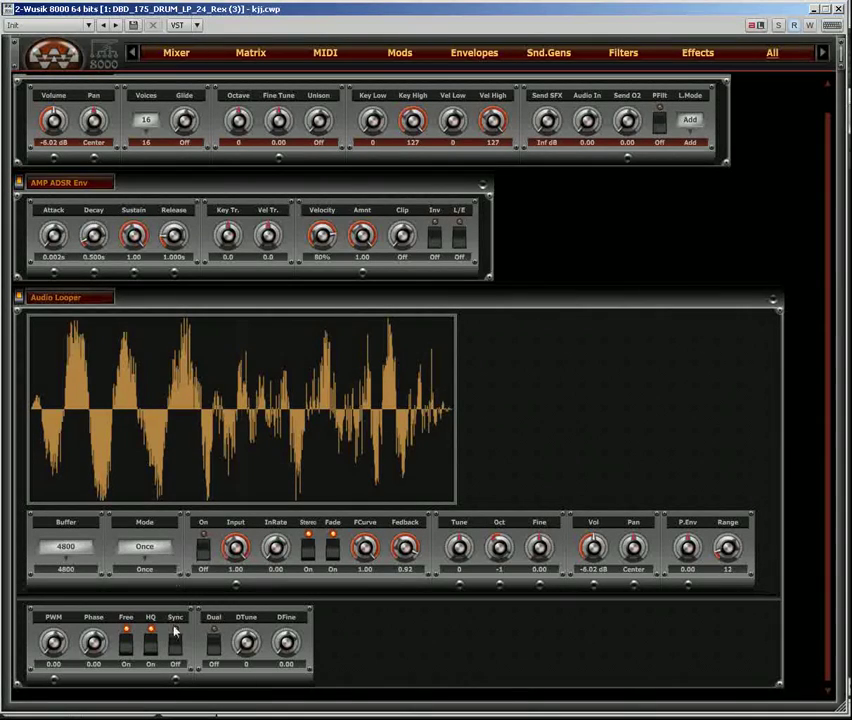
Try the Audio Looper's Any Key mode with the octave at -2, and switch the mode to First Key
left_click(157, 545)
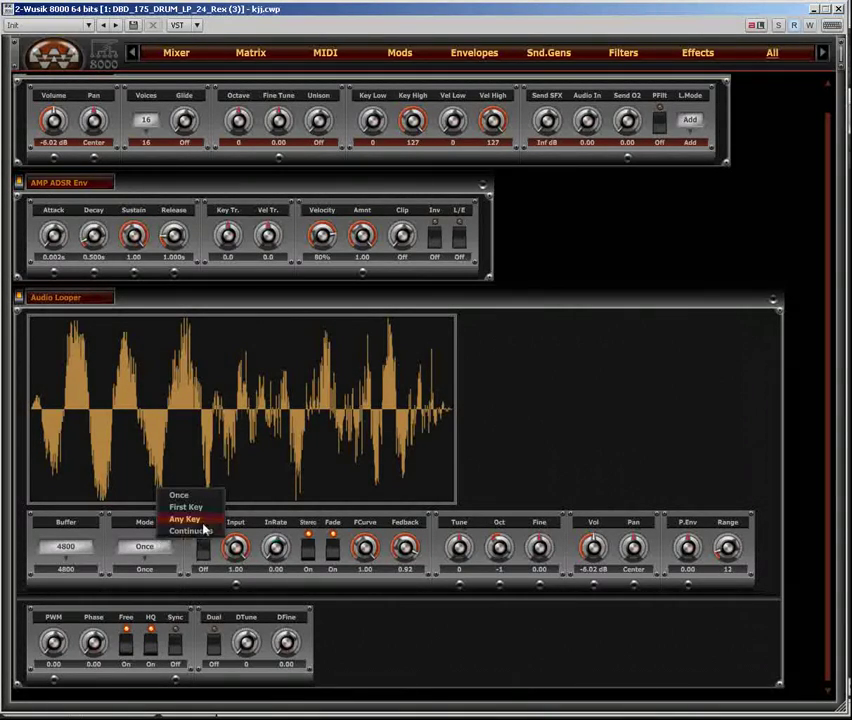
left_click(187, 519)
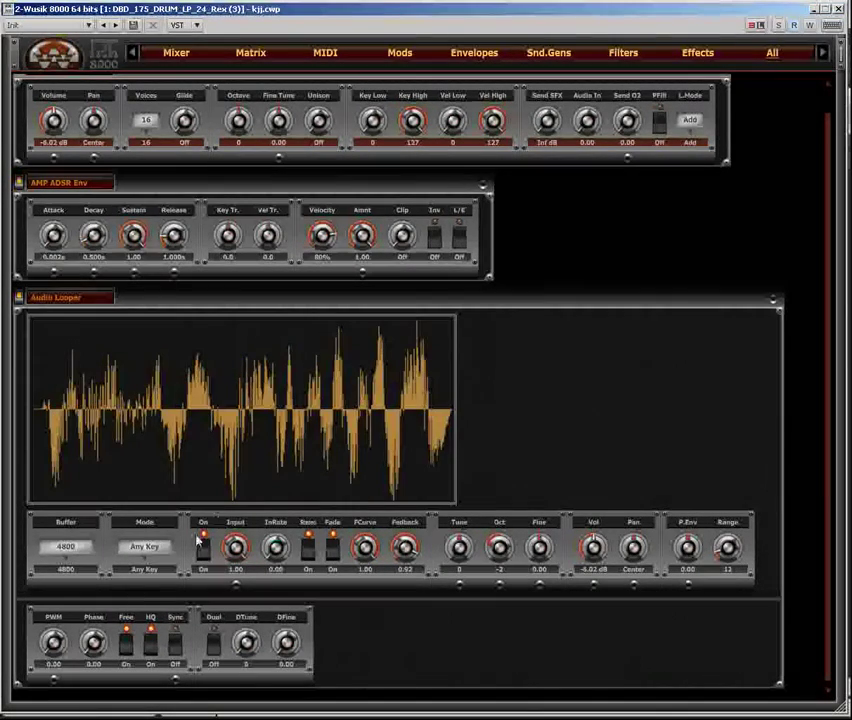
left_click(157, 546)
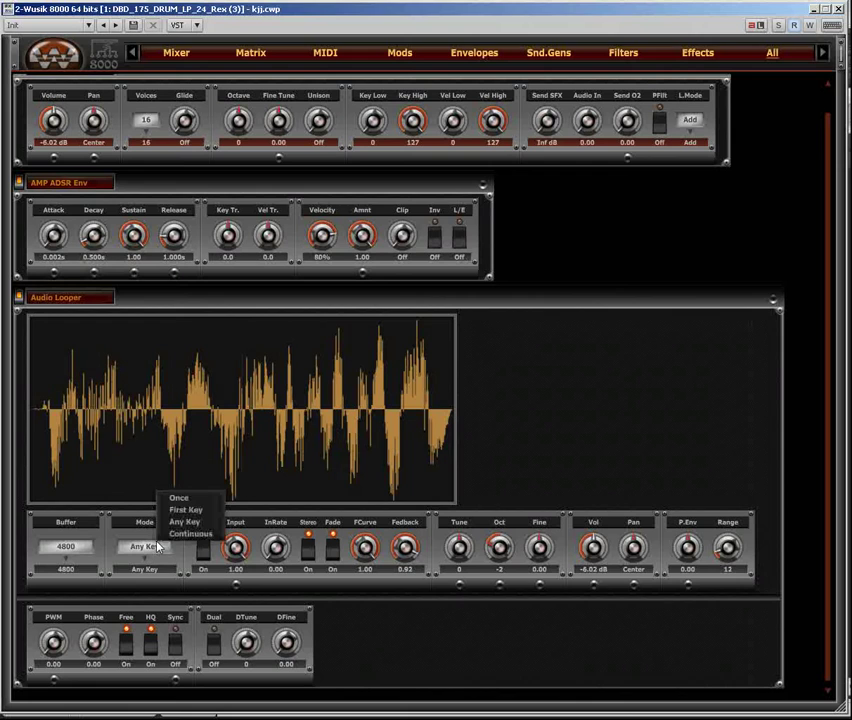
left_click(217, 513)
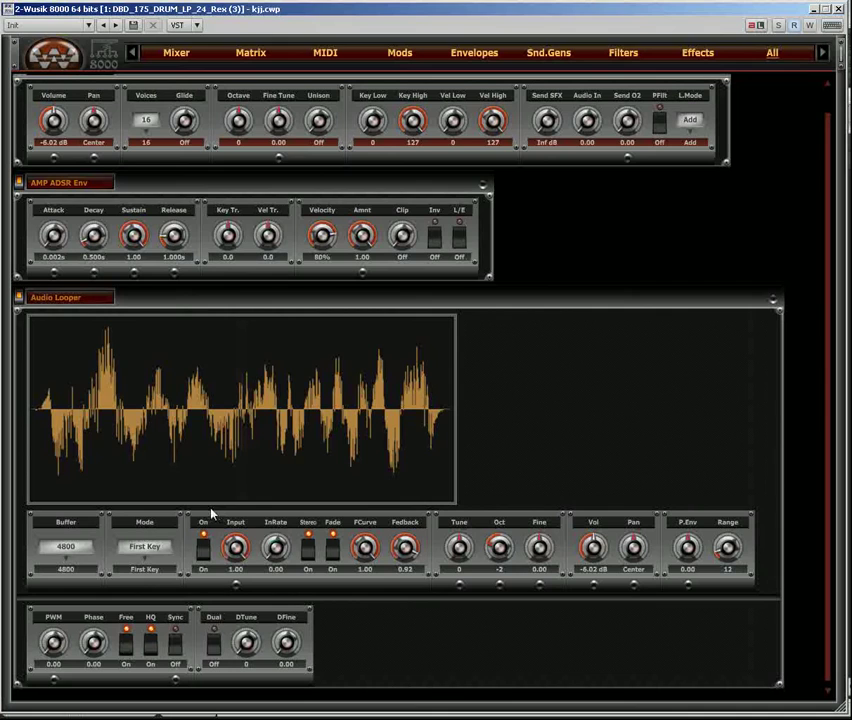
Set the Audio Looper's buffer to 75 and its mode to Continuous
left_click(66, 547)
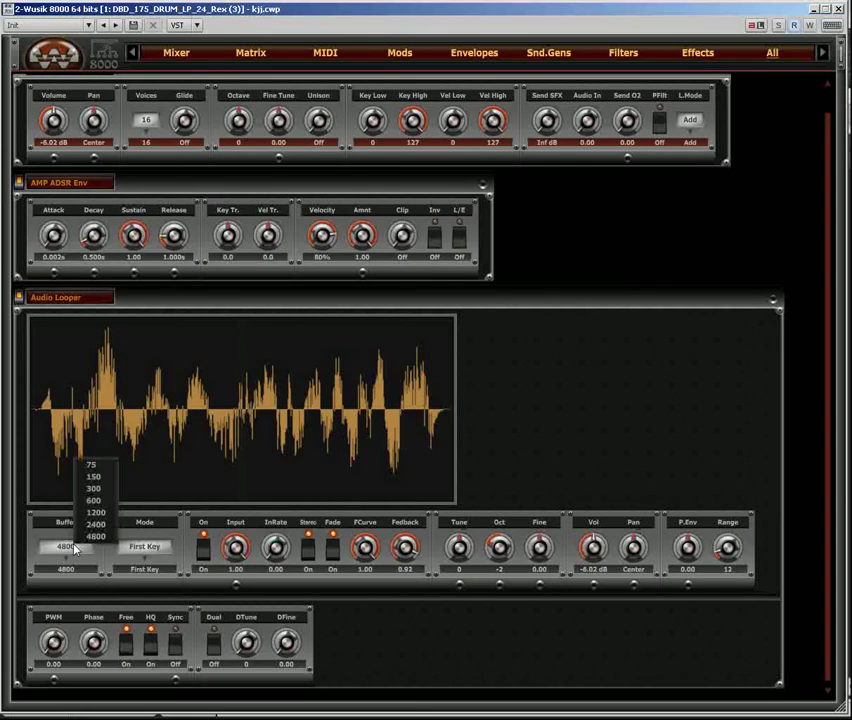
left_click(99, 467)
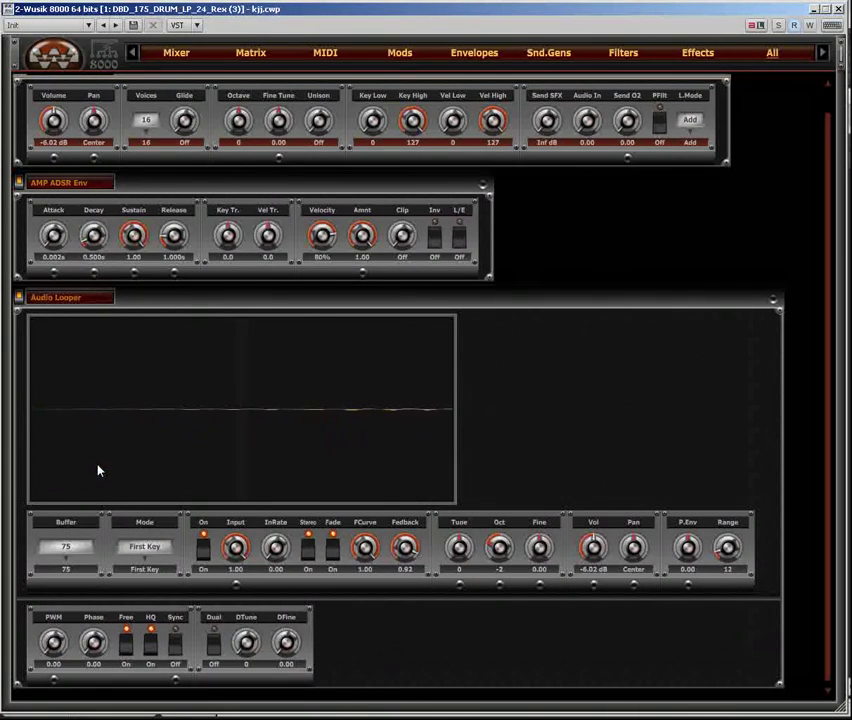
left_click(156, 546)
left_click(199, 536)
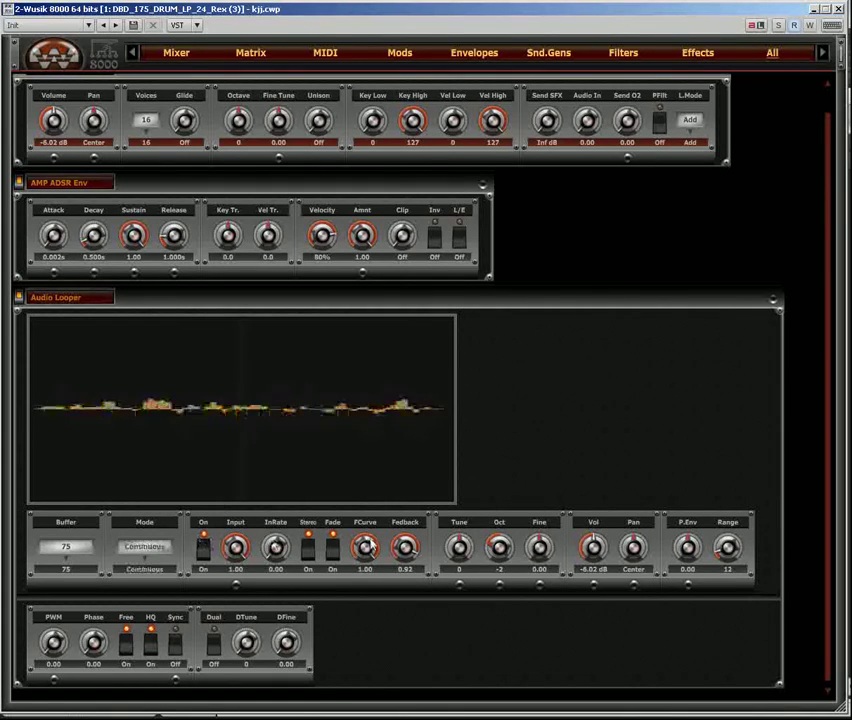
Set the Audio Looper's octave to -1 and InRate to 0.38, and turn on Dual with DFine at 0.16
scroll(506, 550, "up", 1)
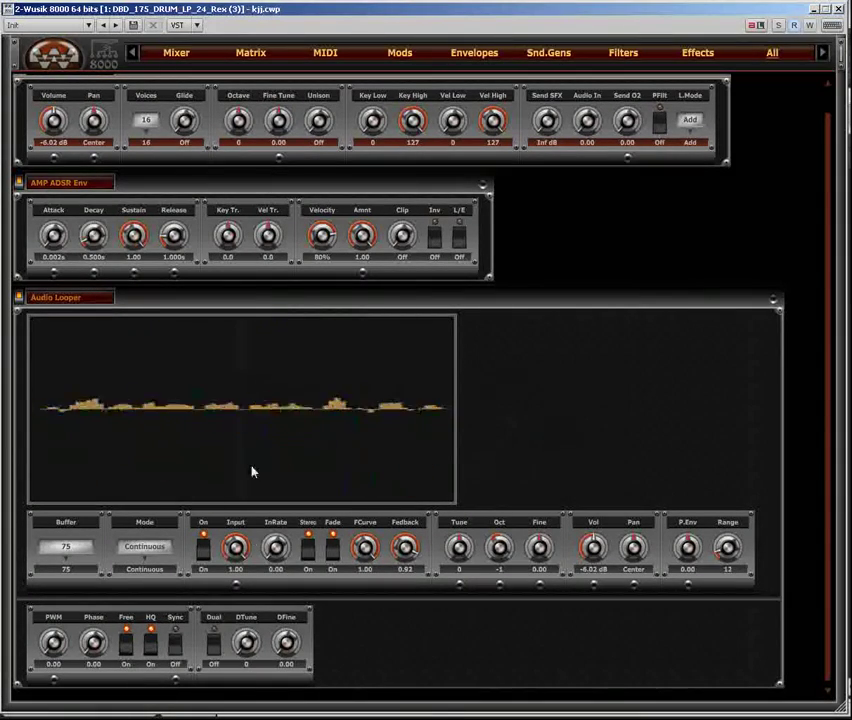
scroll(280, 543, "up", 2)
mouse_move(280, 543)
left_mouse_down()
mouse_move(276, 517)
mouse_move(283, 537)
left_mouse_up()
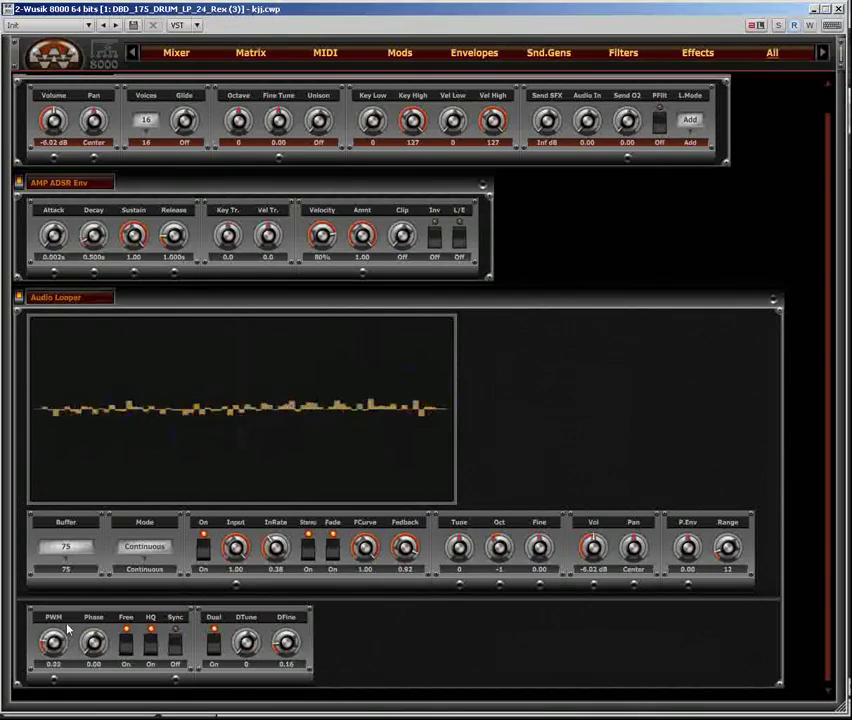
Test the Audio Looper's PWM at 0.12 and InRate at 0.18, settling on PWM 0.02 and InRate 0.37
scroll(68, 634, "up", 2)
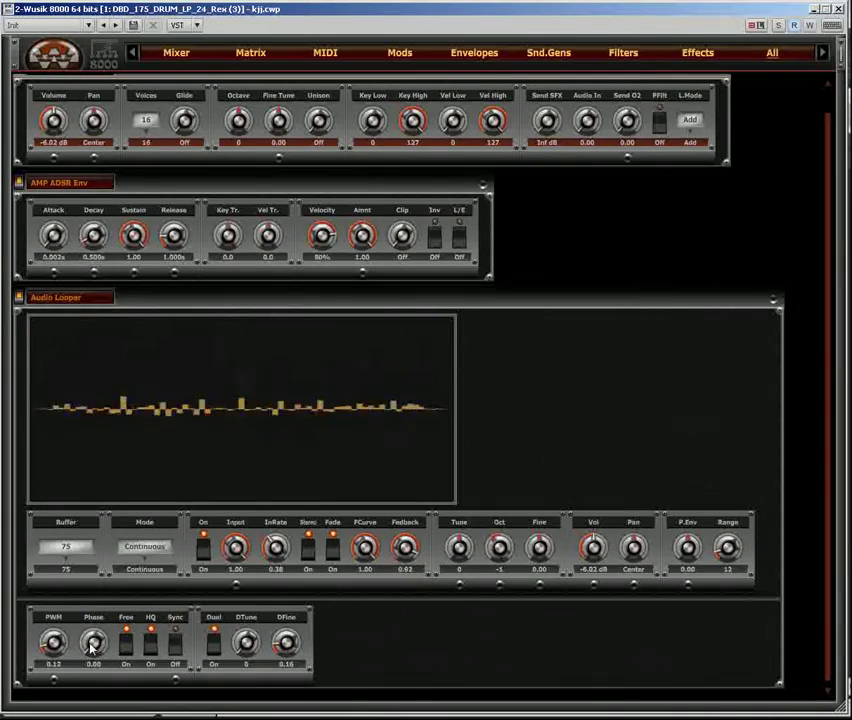
mouse_move(275, 546)
left_mouse_down()
mouse_move(285, 498)
mouse_move(286, 556)
left_mouse_up()
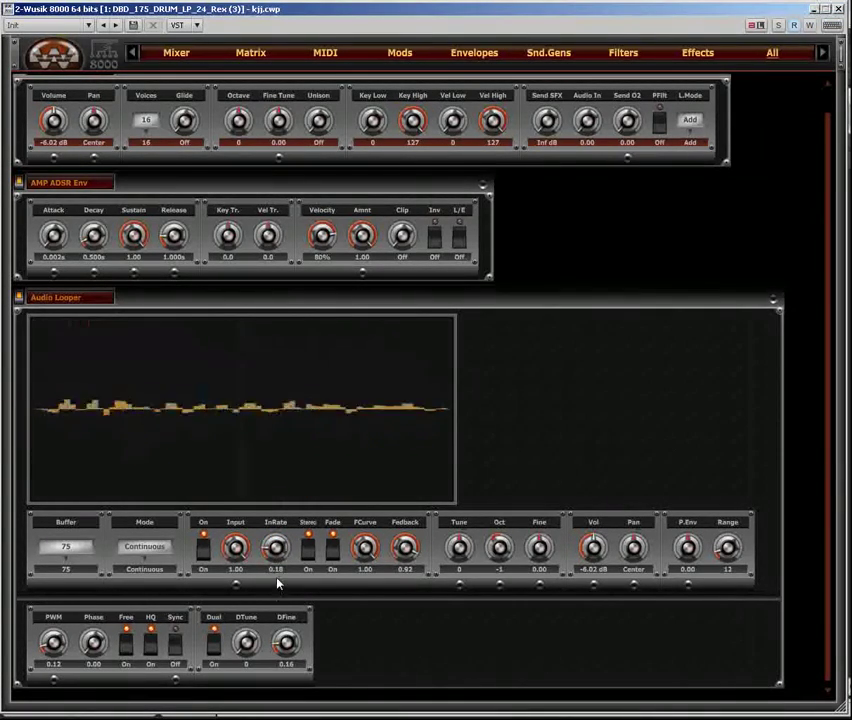
left_click_drag(282, 563, 283, 546)
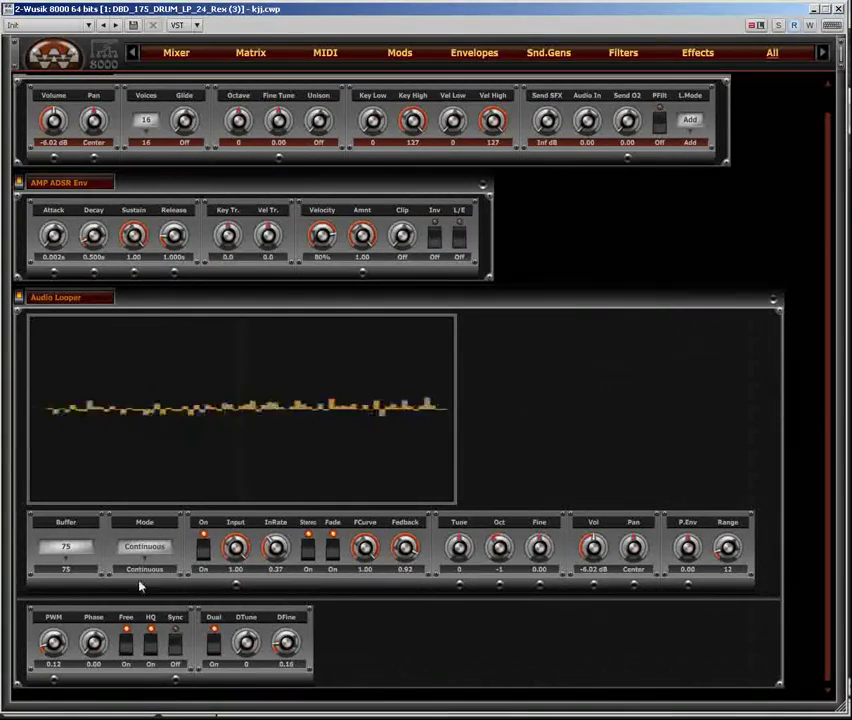
mouse_move(56, 644)
left_mouse_down()
mouse_move(60, 655)
mouse_move(59, 641)
left_mouse_up()
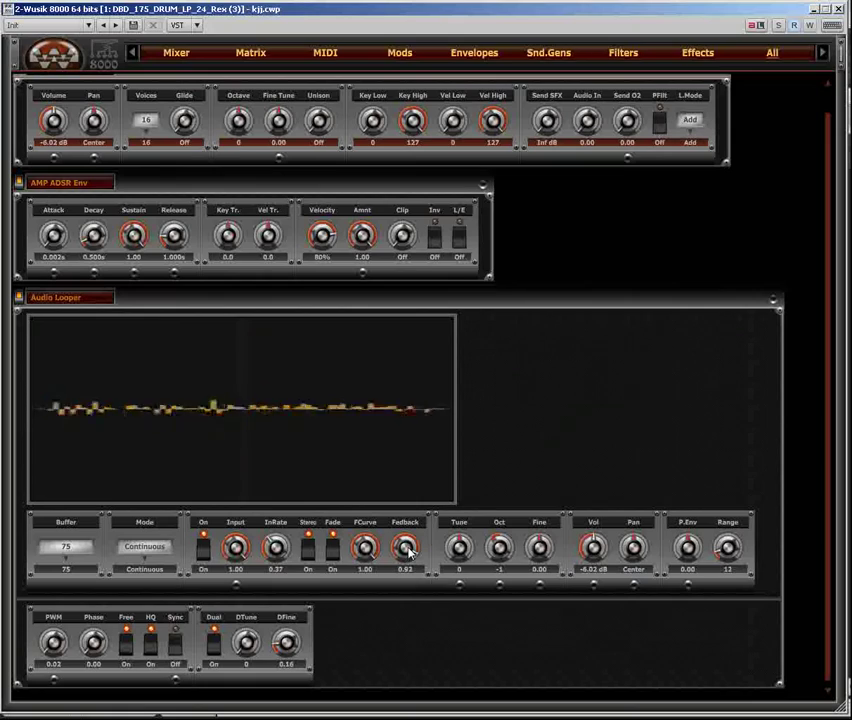
Lower the Audio Looper's feedback to 0.82 and raise it gradually to 0.97
left_click_drag(405, 534, 418, 562)
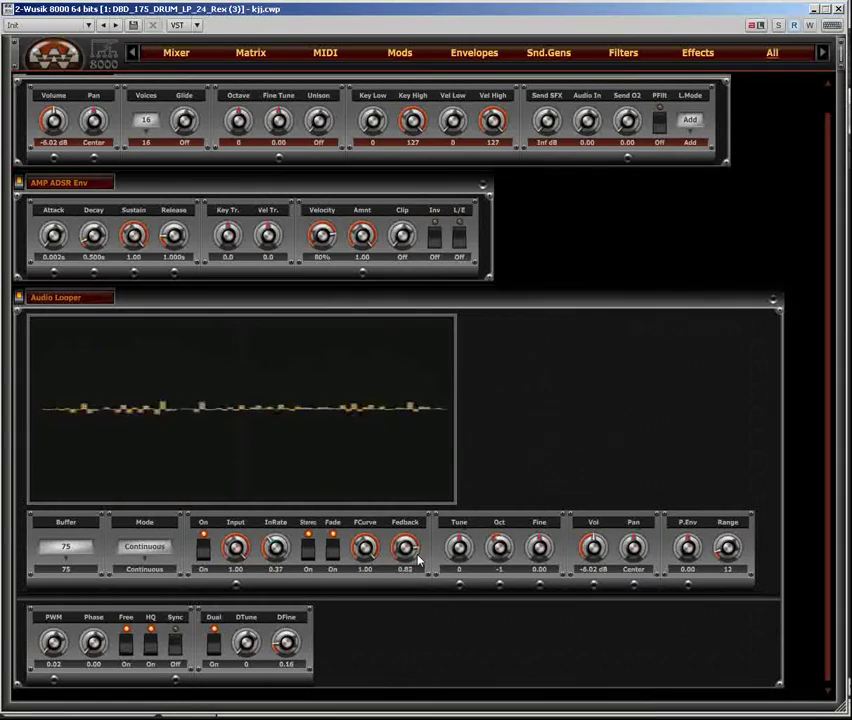
scroll(418, 562, "up", 3)
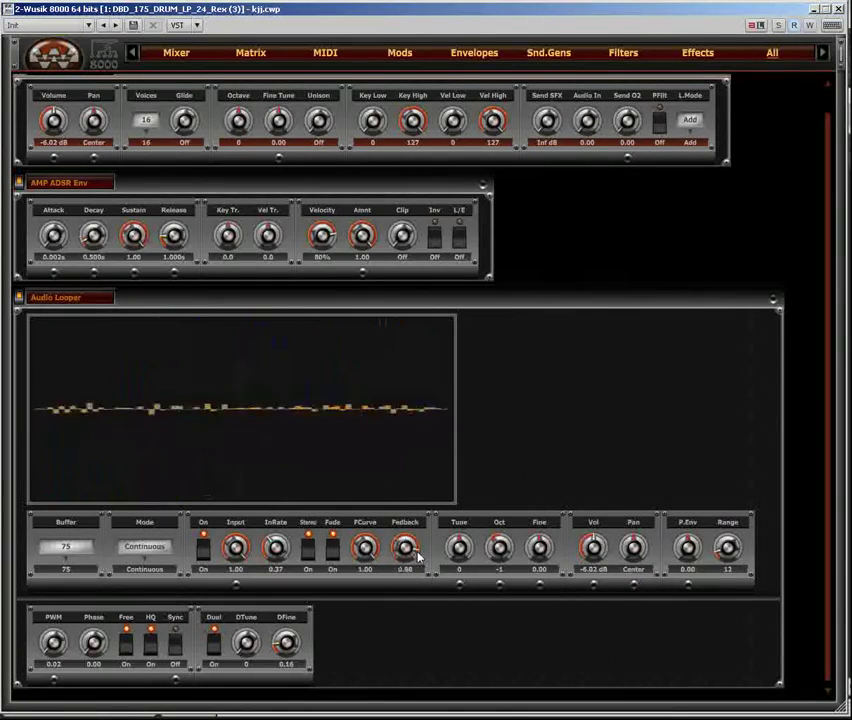
scroll(418, 555, "up", 7)
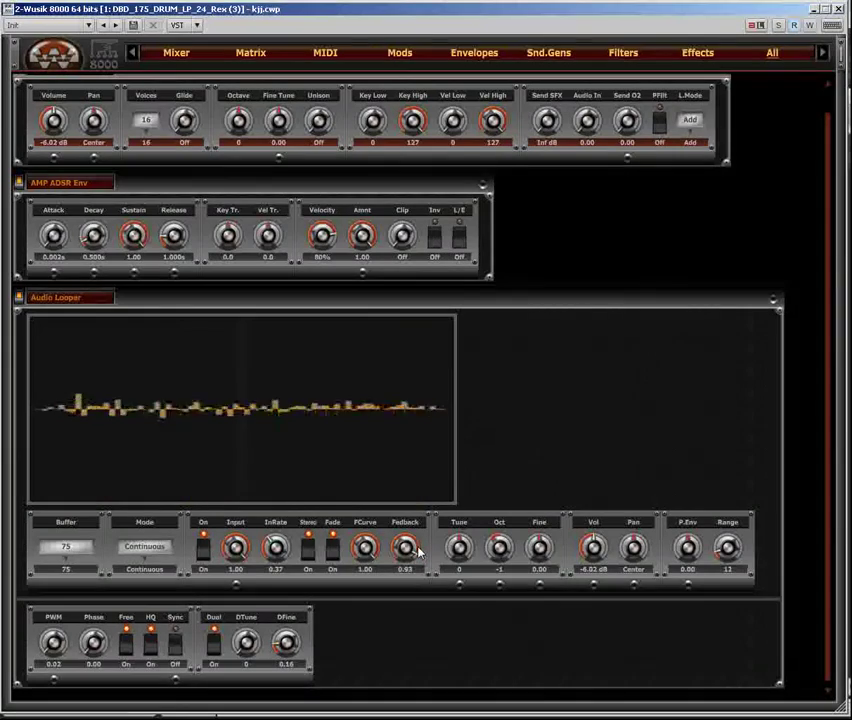
scroll(418, 552, "down", 1)
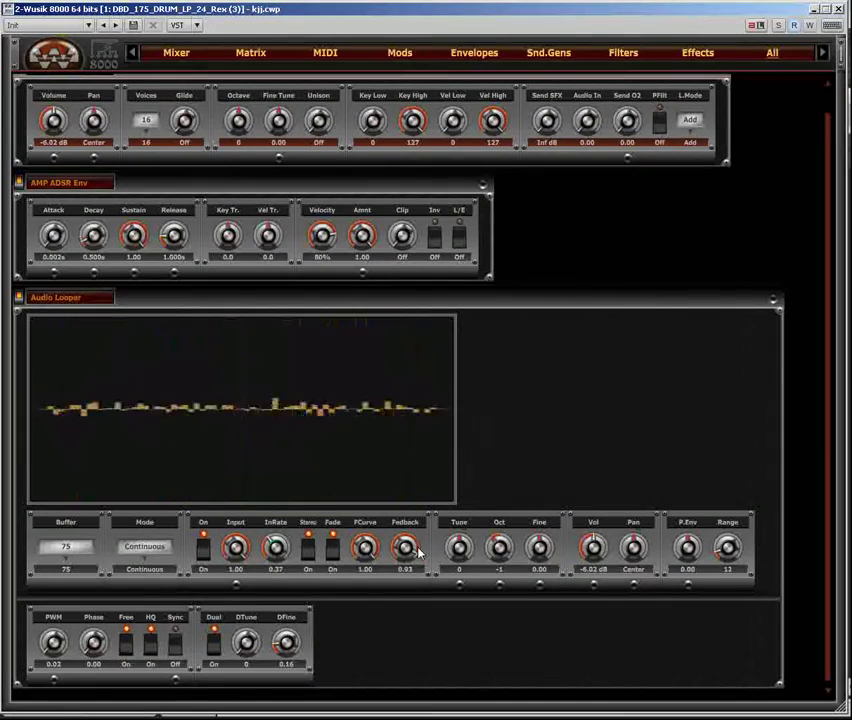
scroll(418, 552, "up", 5)
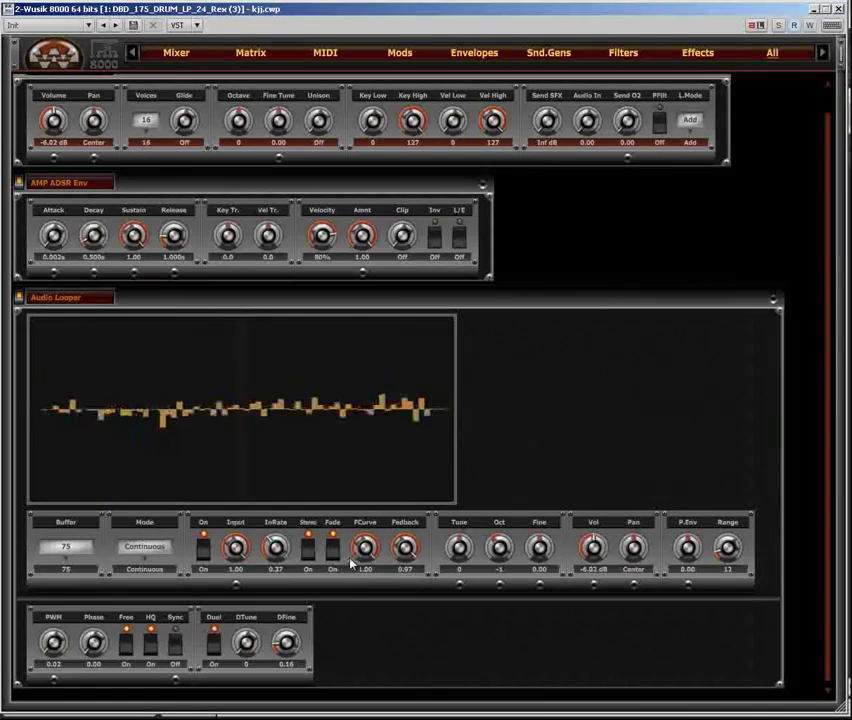
Sweep the Audio Looper's FCurve down to 0.00 and back to 1.00, and set PWM to 0.00
left_click_drag(366, 550, 380, 628)
scroll(53, 667, "down", 2)
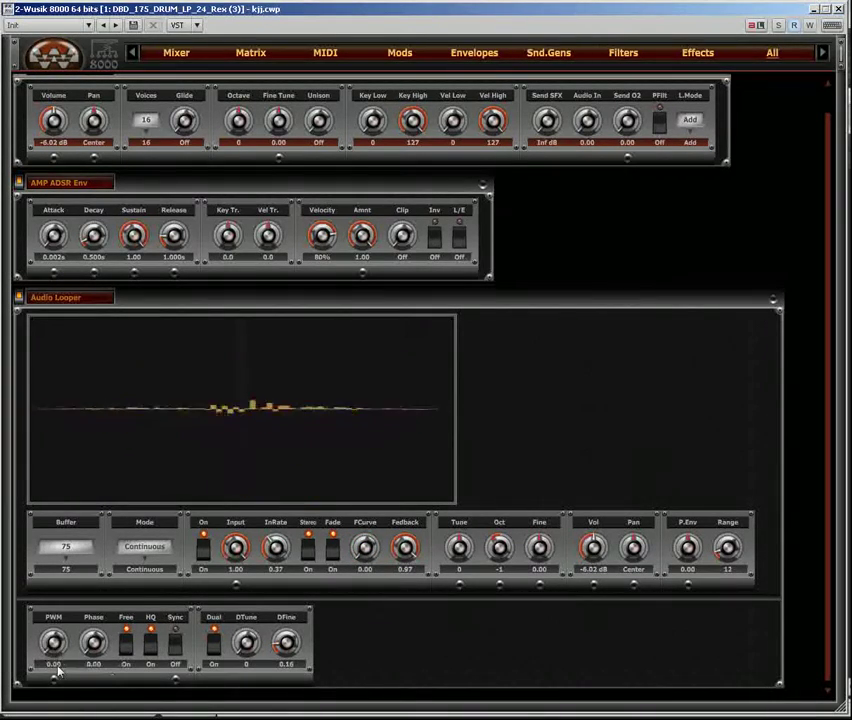
scroll(368, 551, "up", 3)
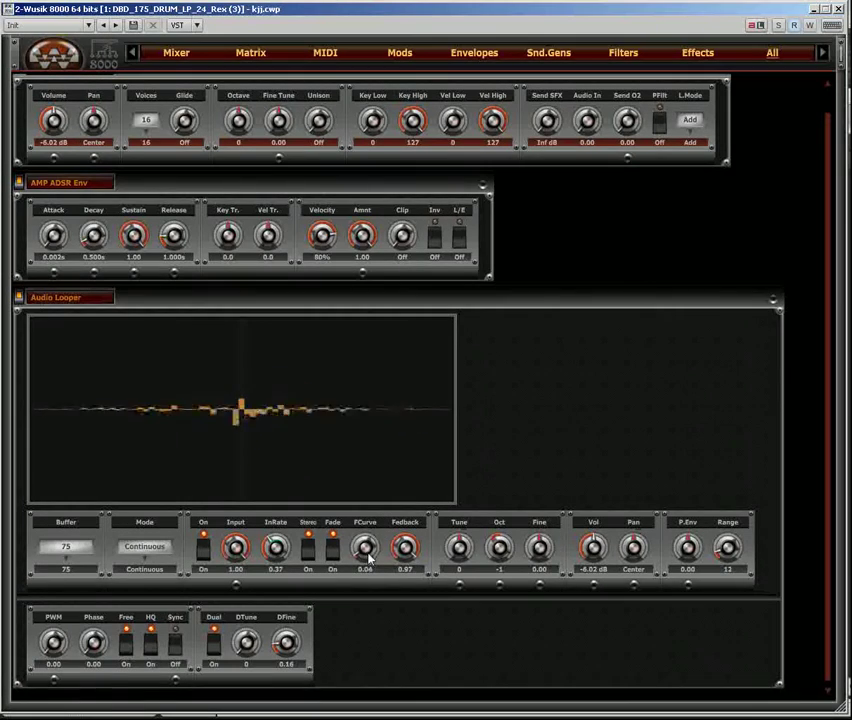
scroll(368, 548, "up", 3)
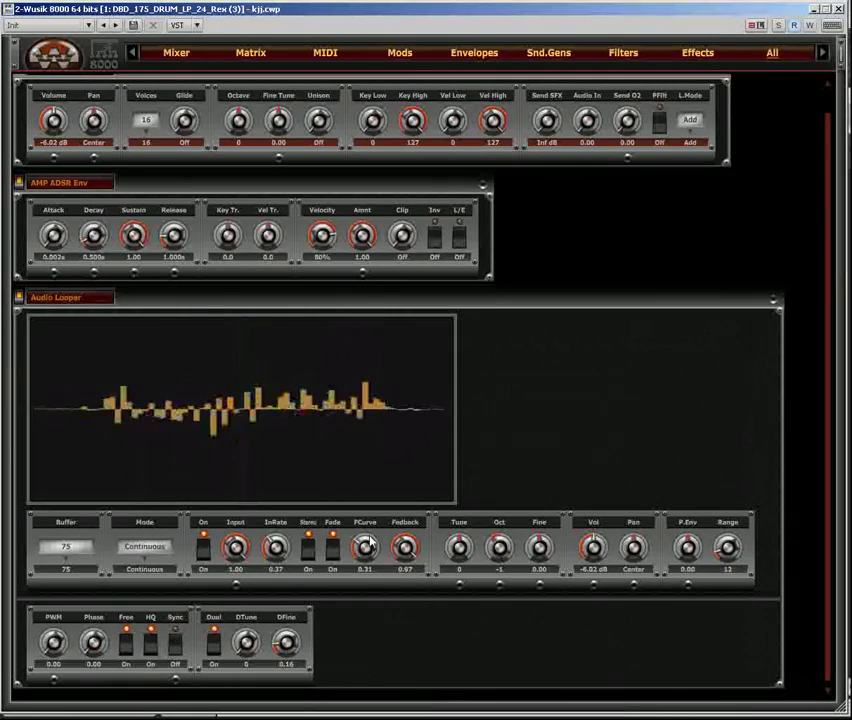
left_click_drag(368, 540, 382, 443)
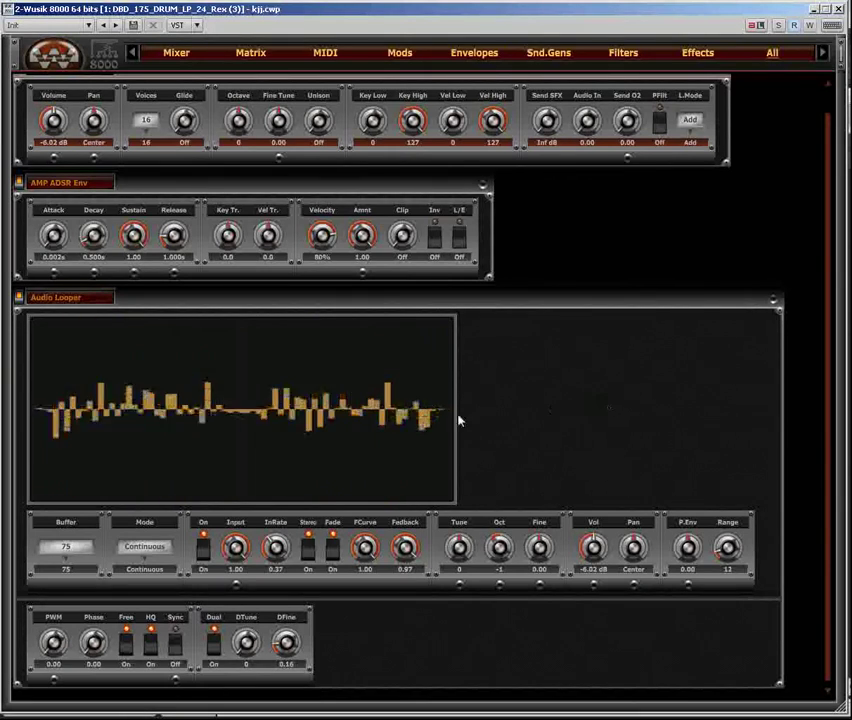
Set the Audio Looper's buffer to 150, and lower its feedback to 0.79 before raising it to 0.91
left_click(65, 546)
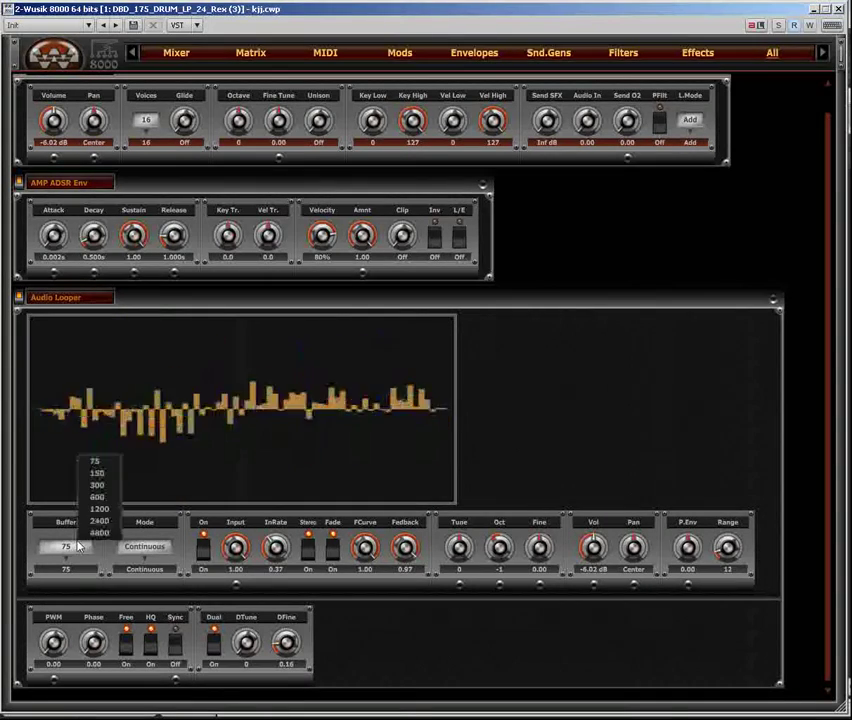
left_click(117, 473)
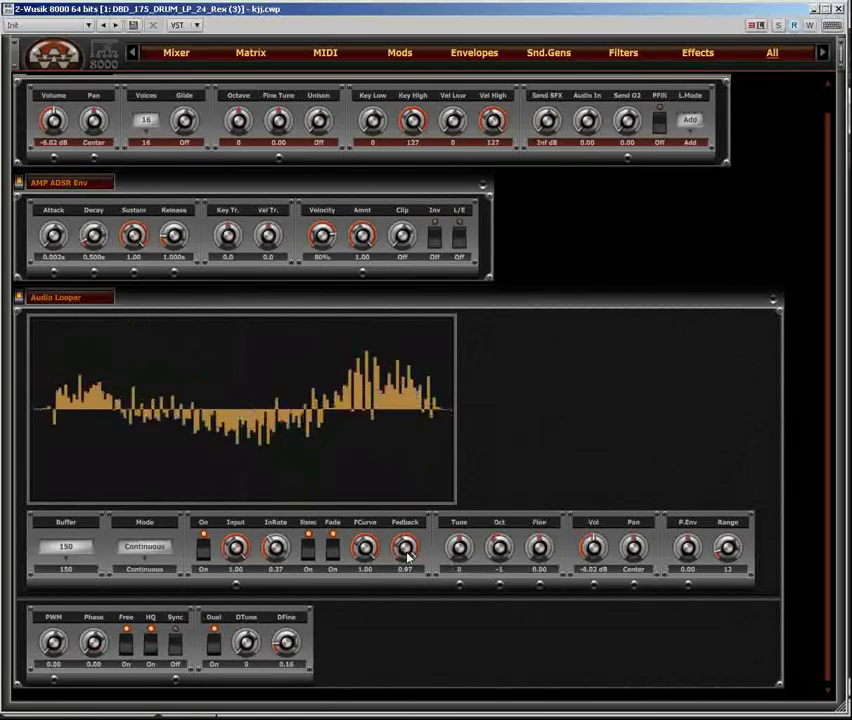
left_click_drag(407, 553, 416, 618)
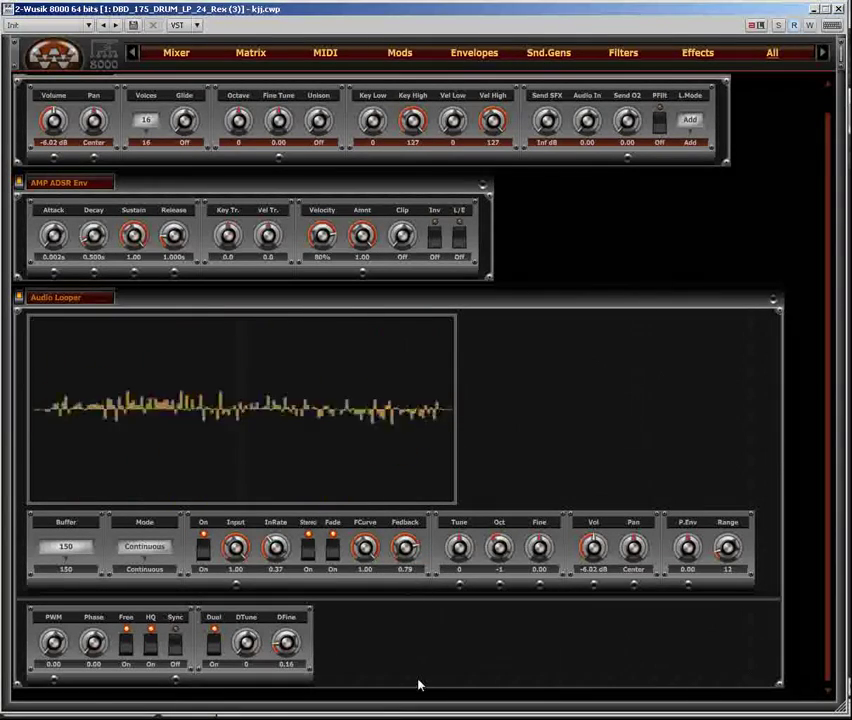
left_click_drag(418, 685, 415, 601)
Test a lower FCurve in the Audio Looper, restore it to 1.00, and set InRate to 0.00
left_click_drag(366, 548, 379, 625)
double_click(366, 548)
left_click_drag(276, 548, 276, 567)
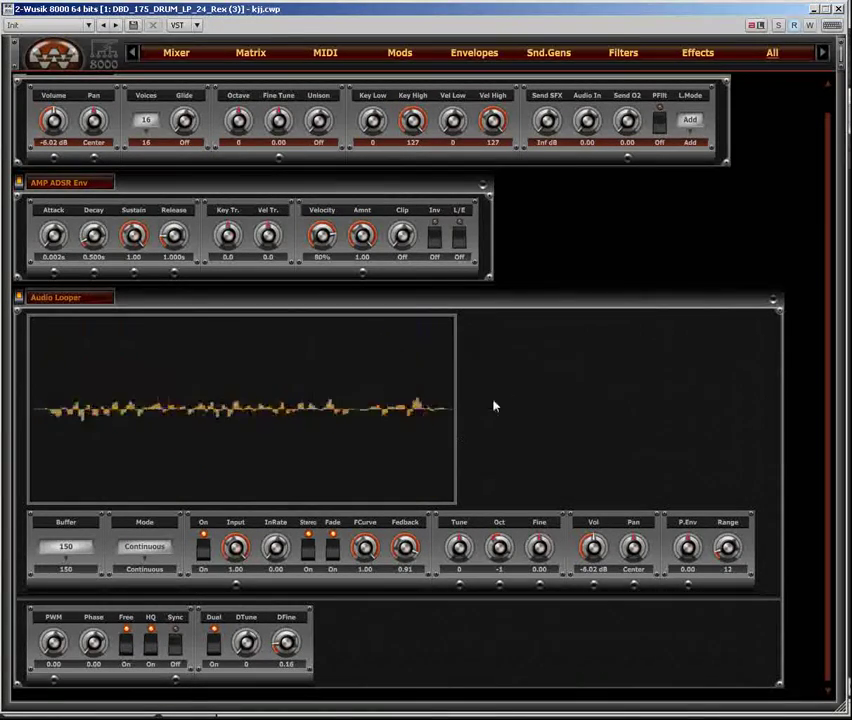
Load the Explorer lead preset from W4k Bank One in the file browser, discarding the current preset's changes
scroll(614, 420, "up", 1)
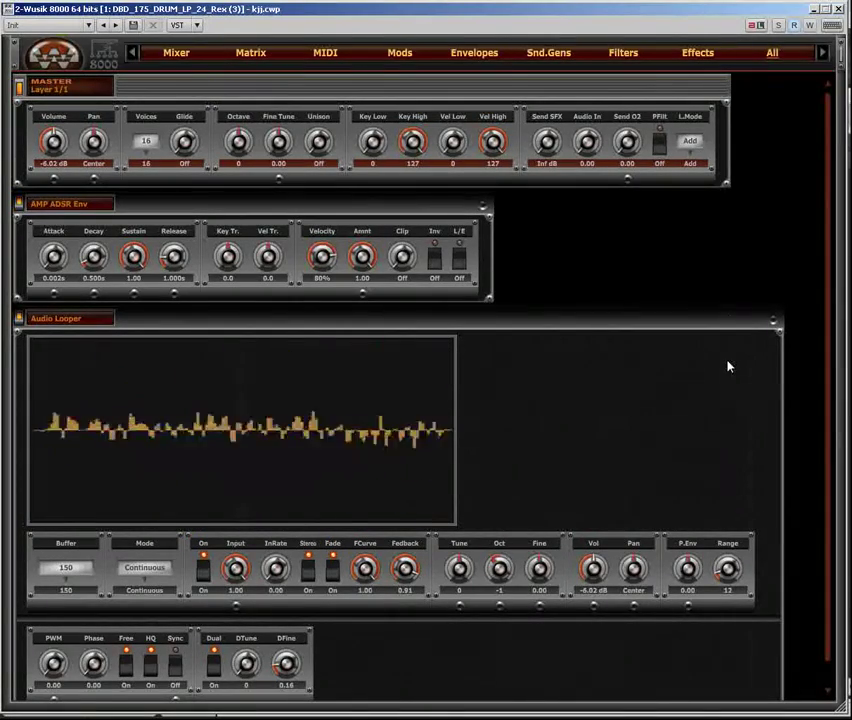
left_click(840, 56)
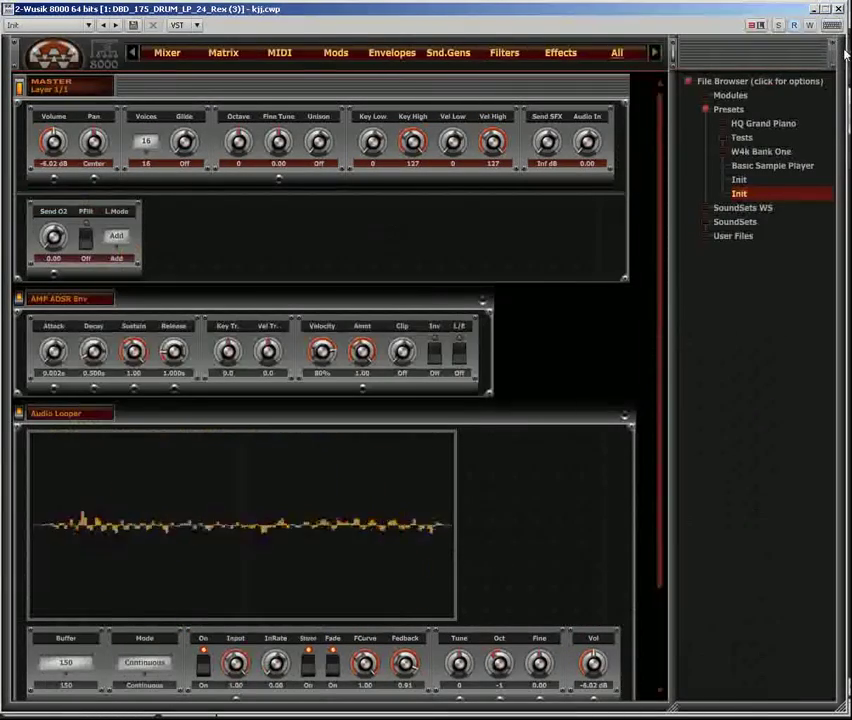
left_click(775, 152)
left_click(789, 167)
left_click(780, 180)
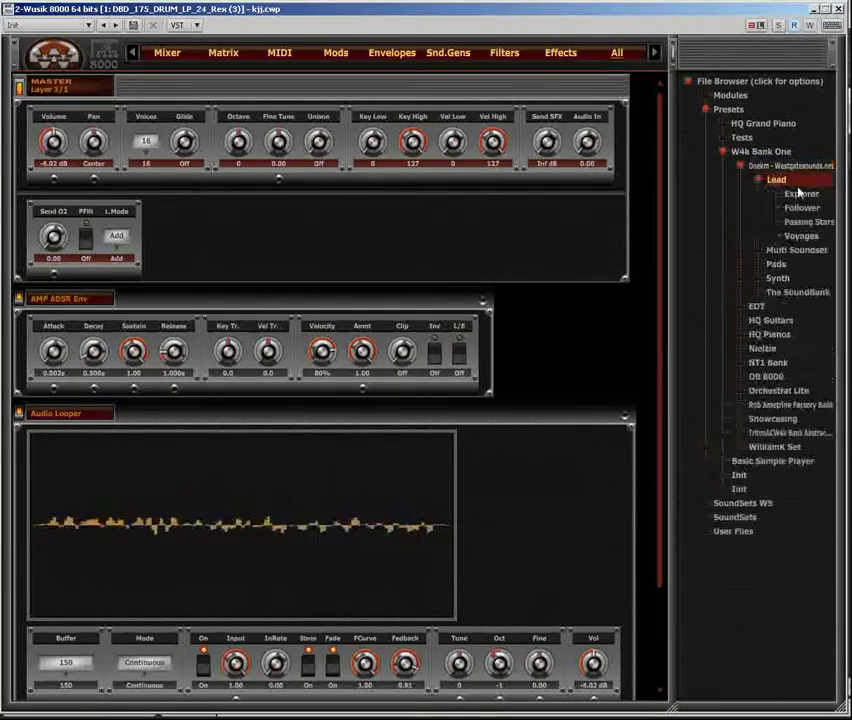
left_click(808, 196)
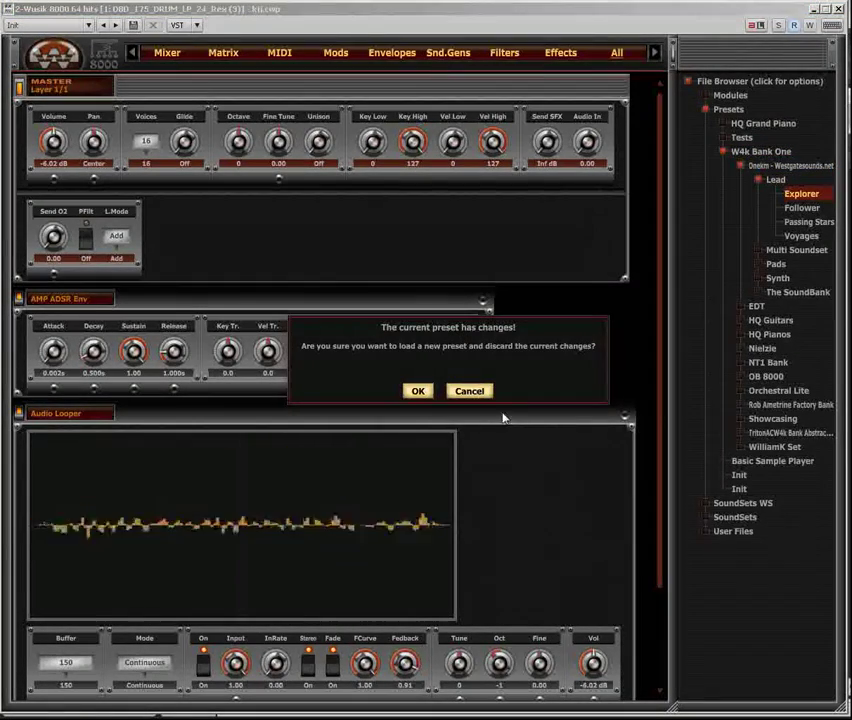
left_click(418, 391)
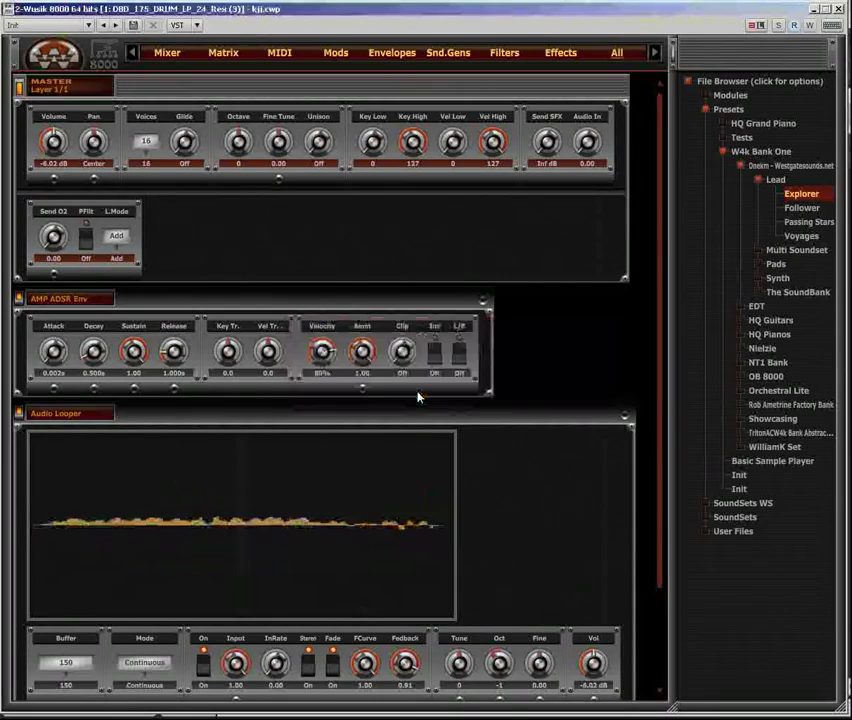
Review the Explorer preset's modulation matrix and the full chain of its modules through to the Basic Reverb
left_click(214, 56)
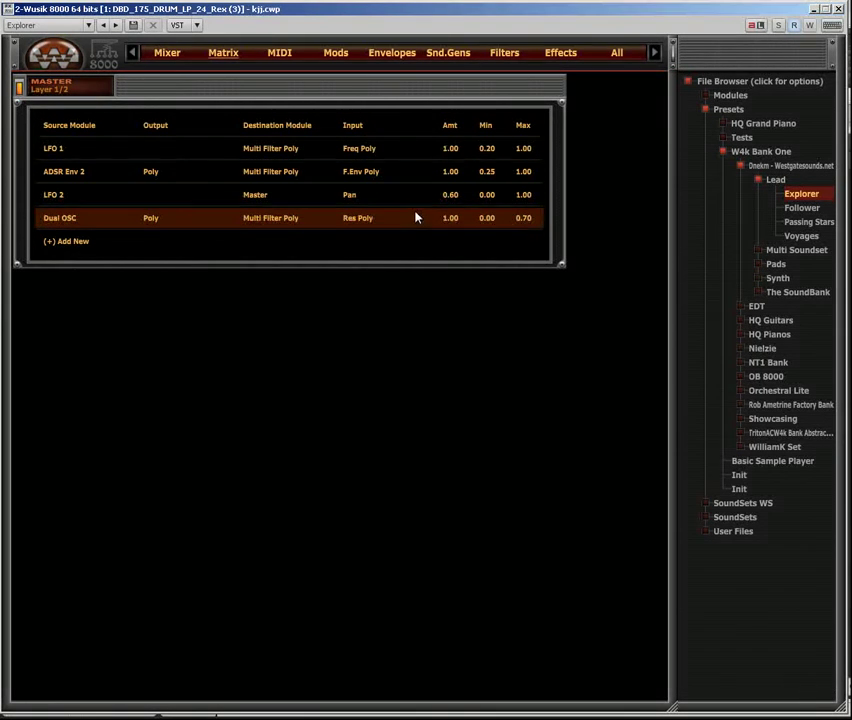
left_click(617, 55)
scroll(612, 320, "down", 10)
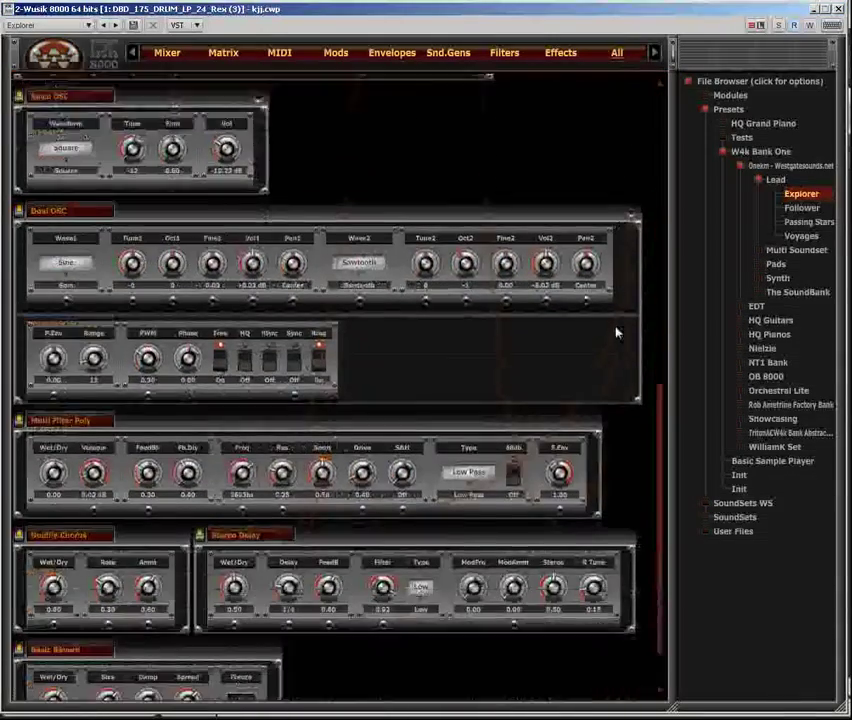
scroll(617, 333, "down", 2)
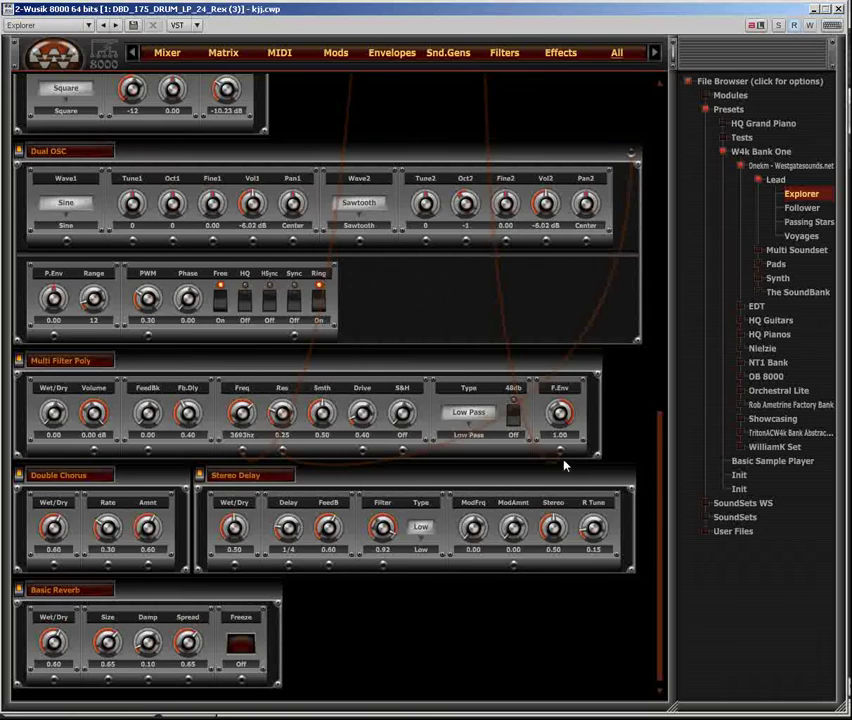
Add a modulation from LFO 1 to the Master module's Pan input and set its amount to 0.42
left_click(222, 58)
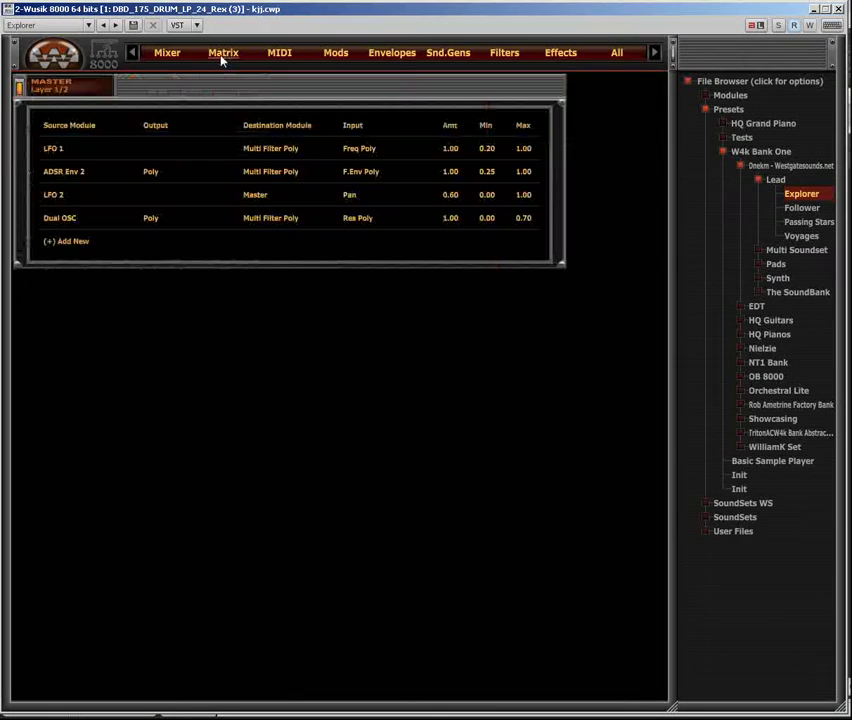
left_click(141, 250)
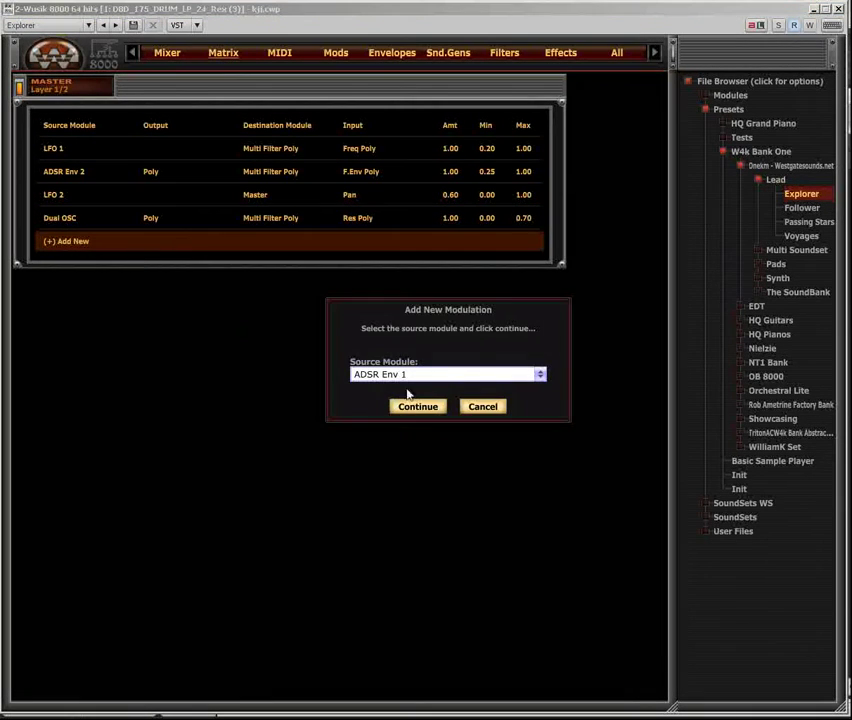
left_click(450, 375)
left_click(450, 420)
left_click(428, 410)
left_click(461, 375)
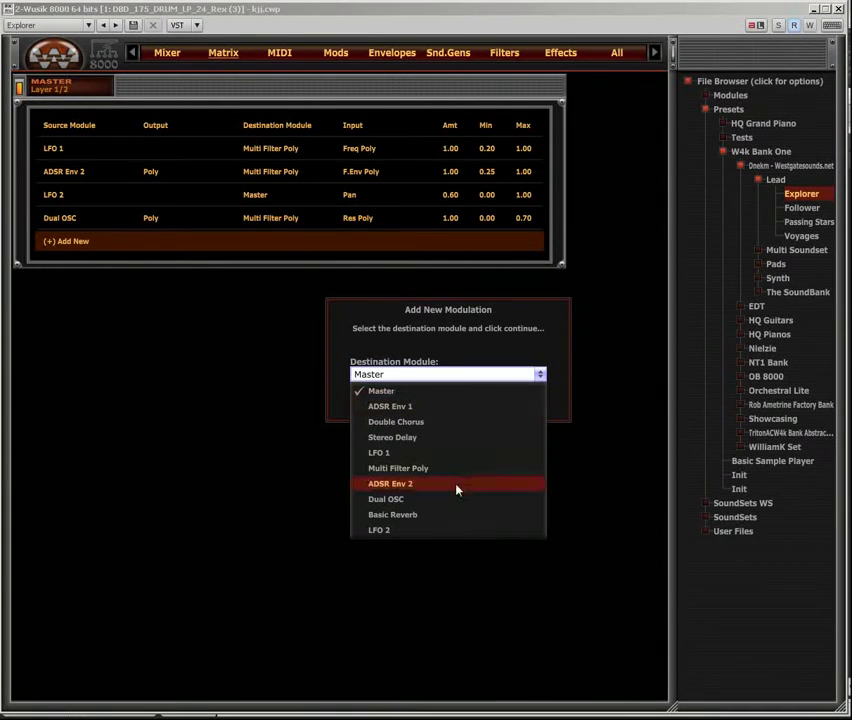
left_click(442, 391)
left_click(440, 410)
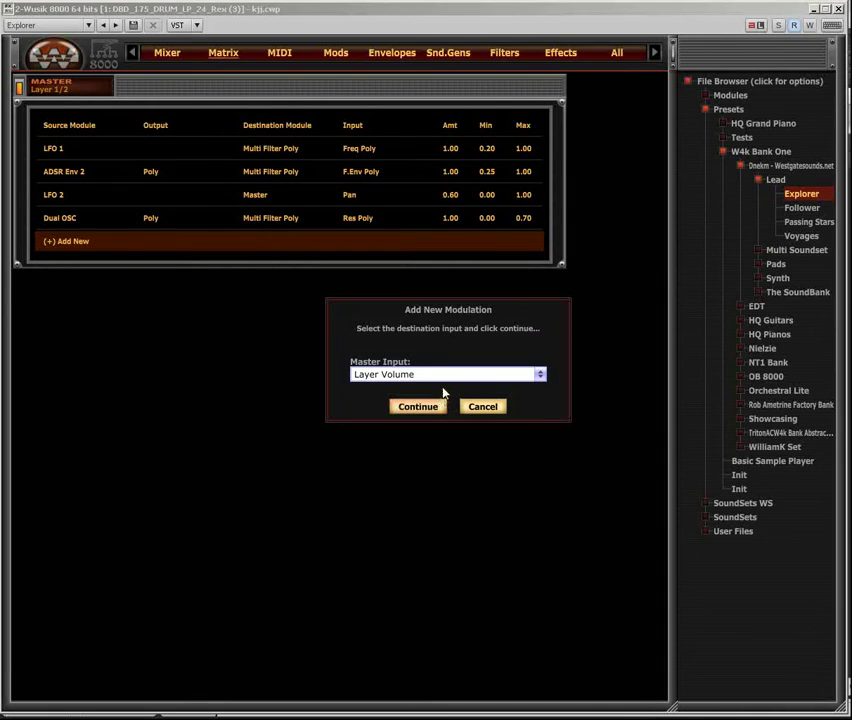
left_click(446, 376)
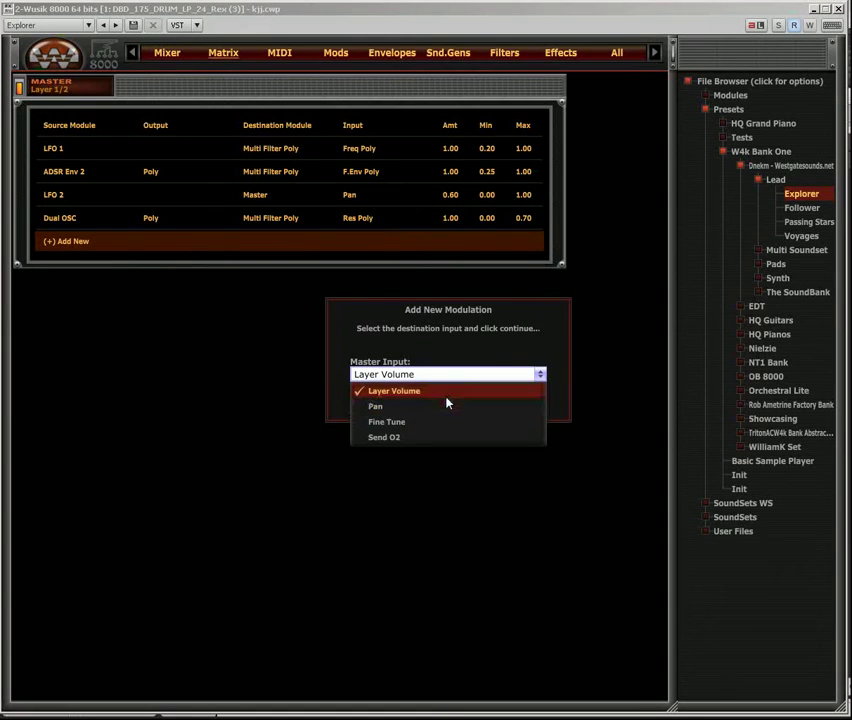
left_click(446, 410)
left_click(426, 409)
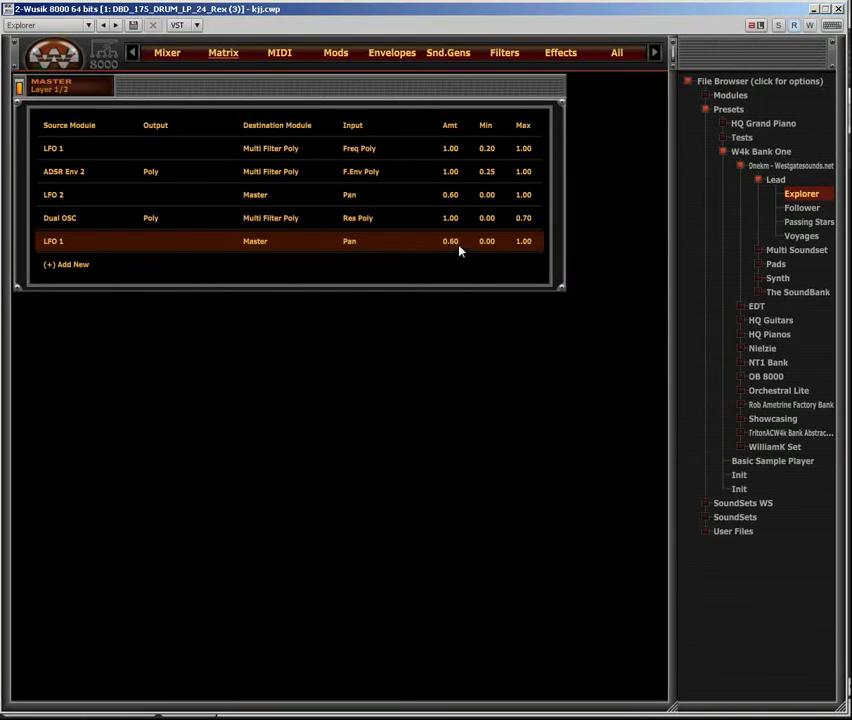
left_click_drag(458, 249, 465, 316)
mouse_move(465, 258)
left_mouse_down()
mouse_move(464, 283)
mouse_move(462, 235)
mouse_move(460, 298)
mouse_move(460, 281)
left_mouse_up()
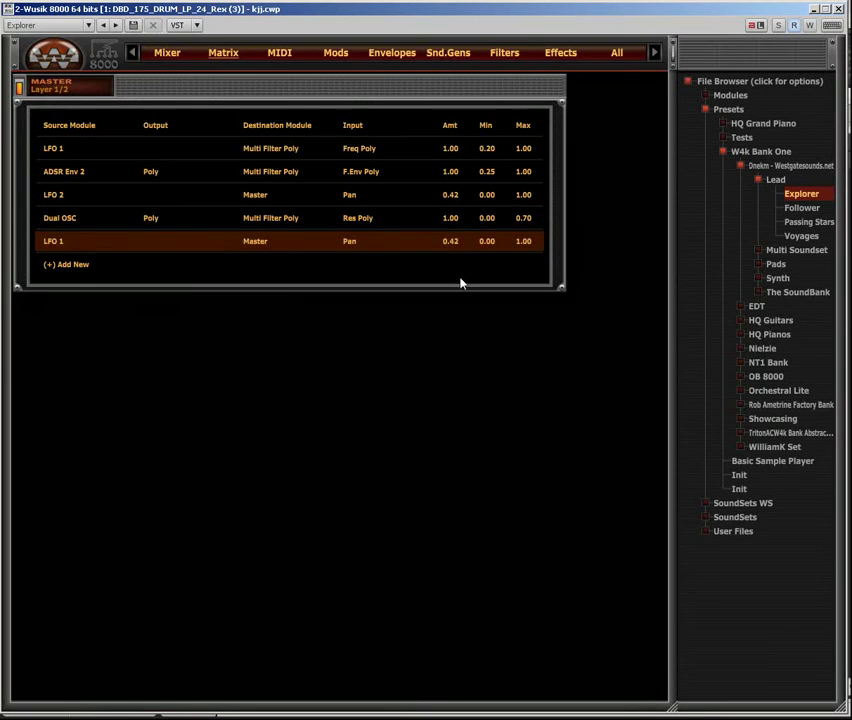
In the mixer, with the file browser closed, reveal all hidden layer parameters for inspection and hide them again
left_click(166, 55)
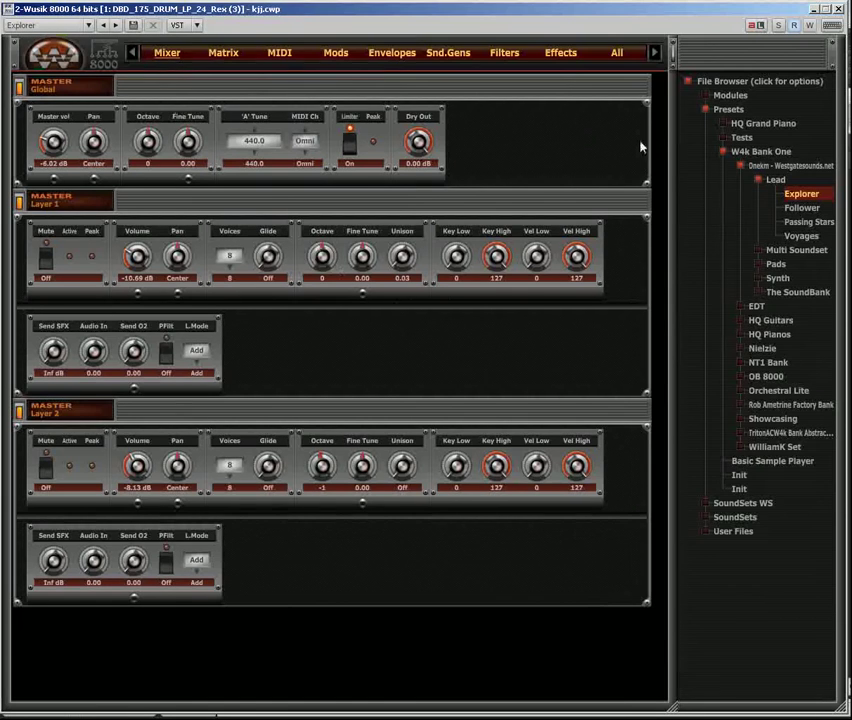
left_click(673, 60)
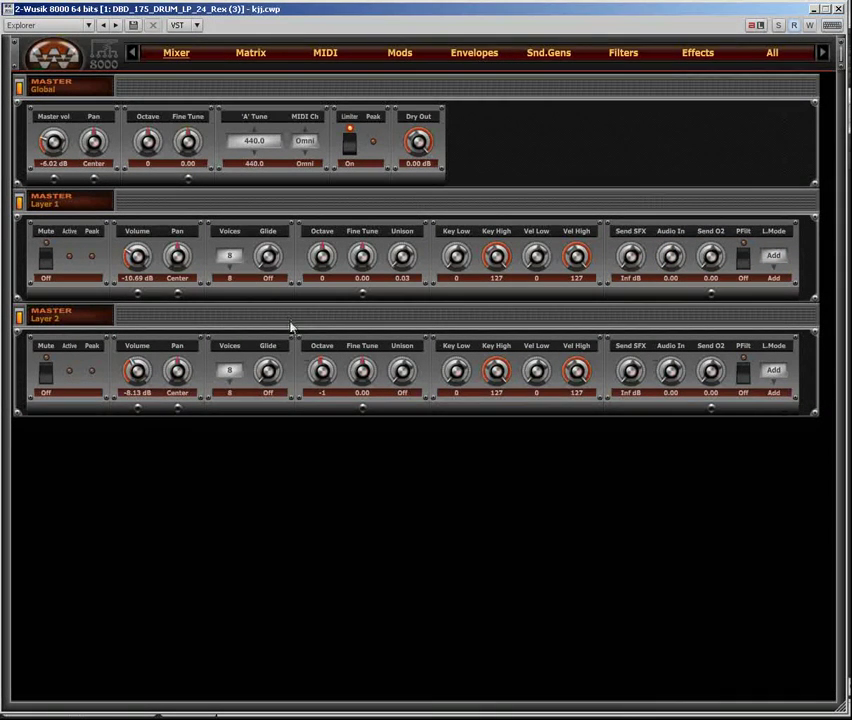
right_click(457, 375)
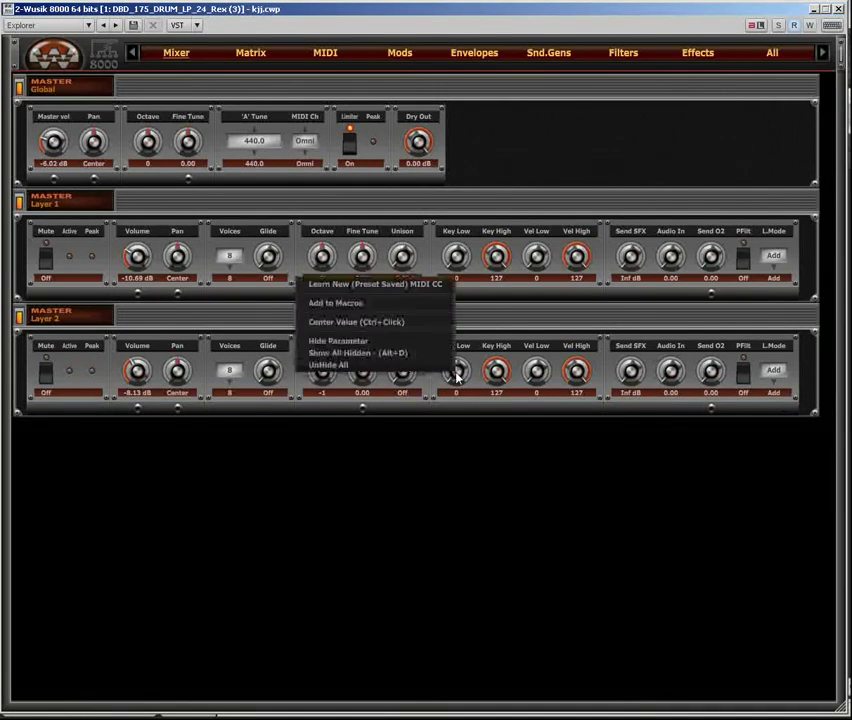
left_click(410, 353)
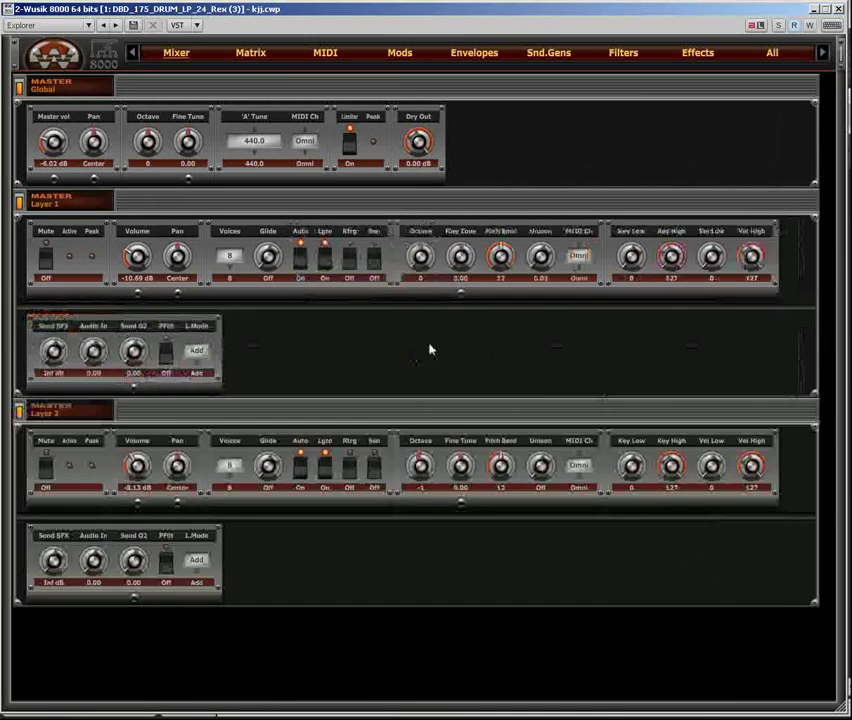
right_click(501, 265)
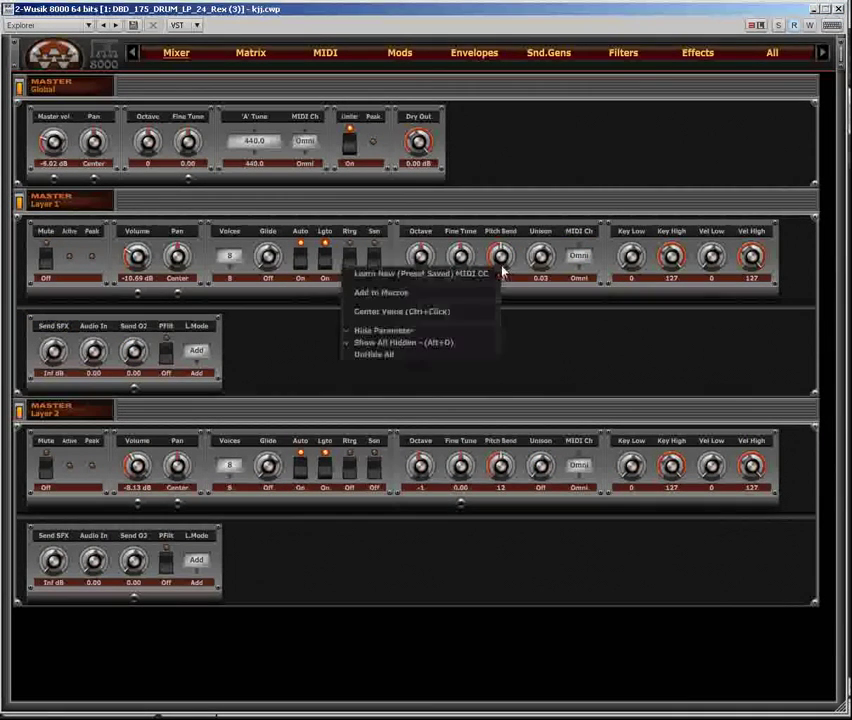
left_click(472, 342)
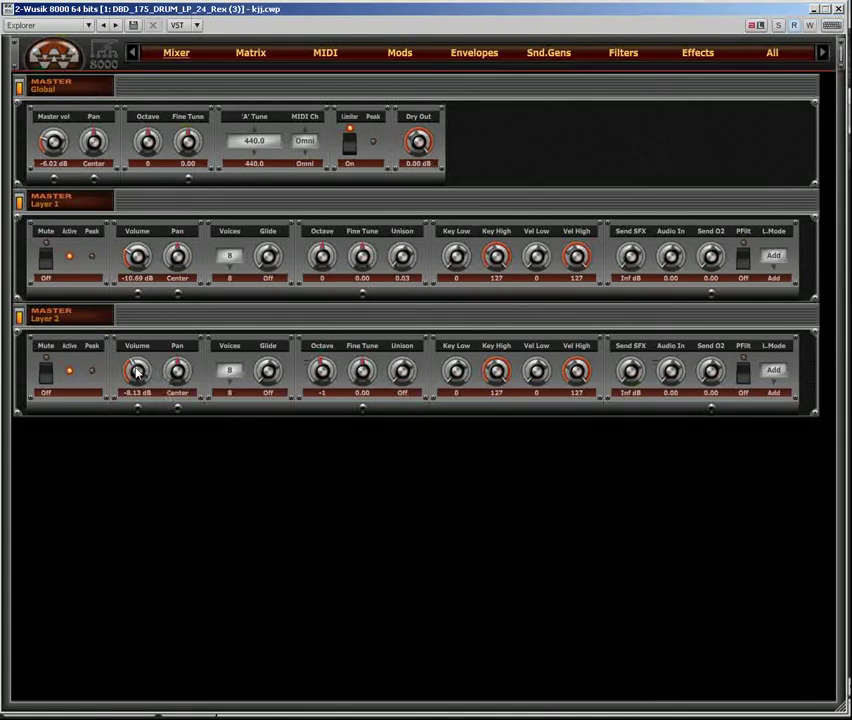
Set the mixer volume of Layer 1 to -18.42 dB and Layer 2 to -4.88 dB, and switch each layer's mute
left_click_drag(137, 372, 145, 329)
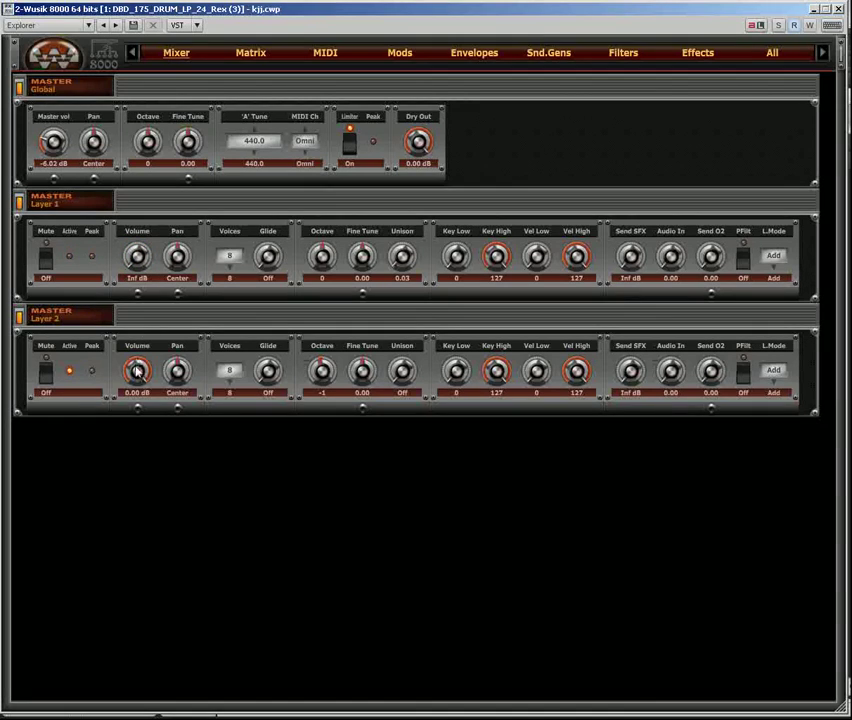
left_click_drag(137, 372, 145, 336)
left_click_drag(137, 256, 60, 265)
left_click(45, 258)
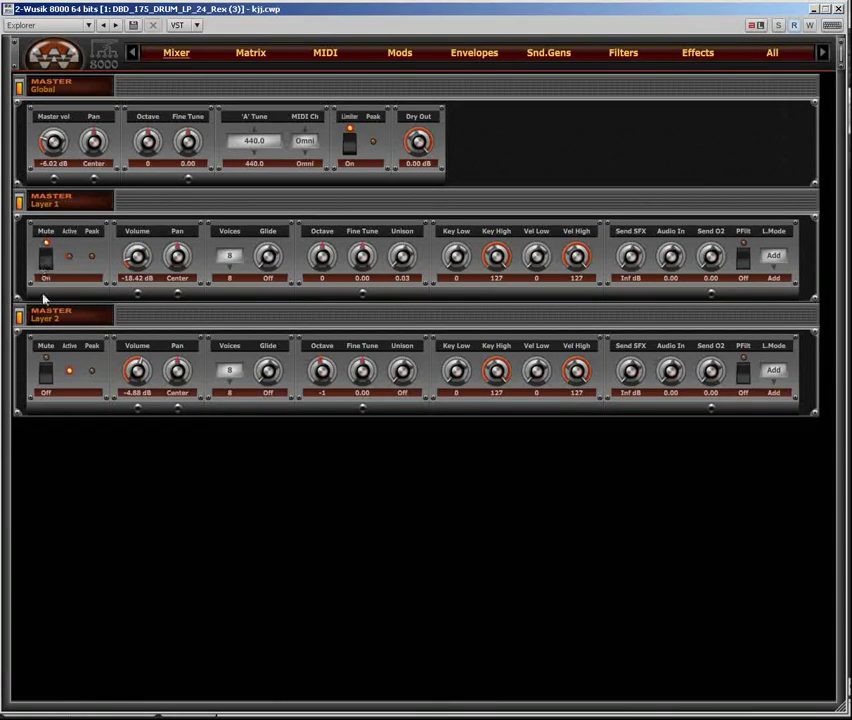
left_click(45, 372)
Return to the view of all modules, load the last Init preset while discarding changes, and close the file browser
left_click(773, 54)
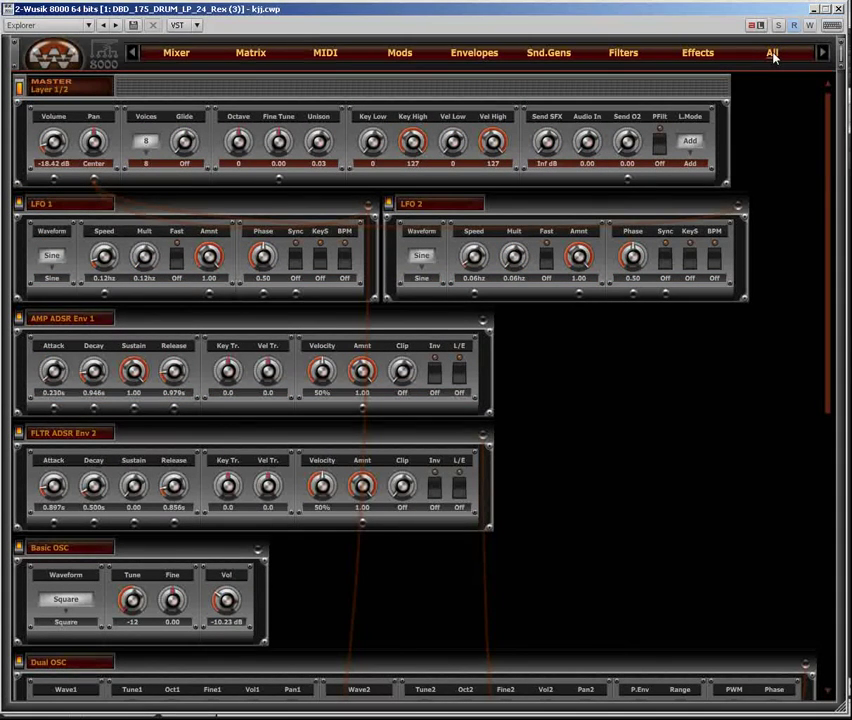
left_click(836, 55)
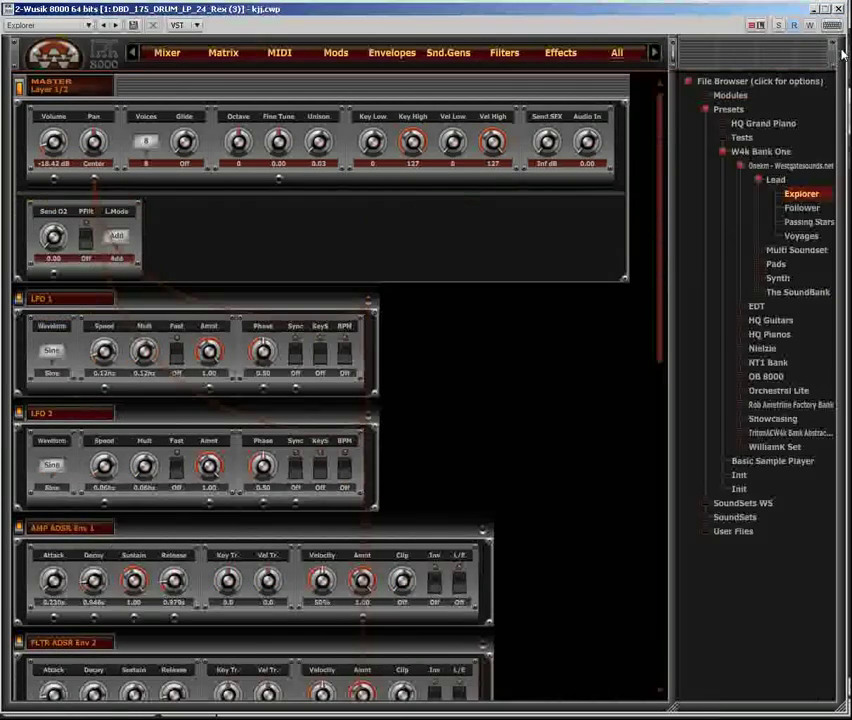
left_click(749, 497)
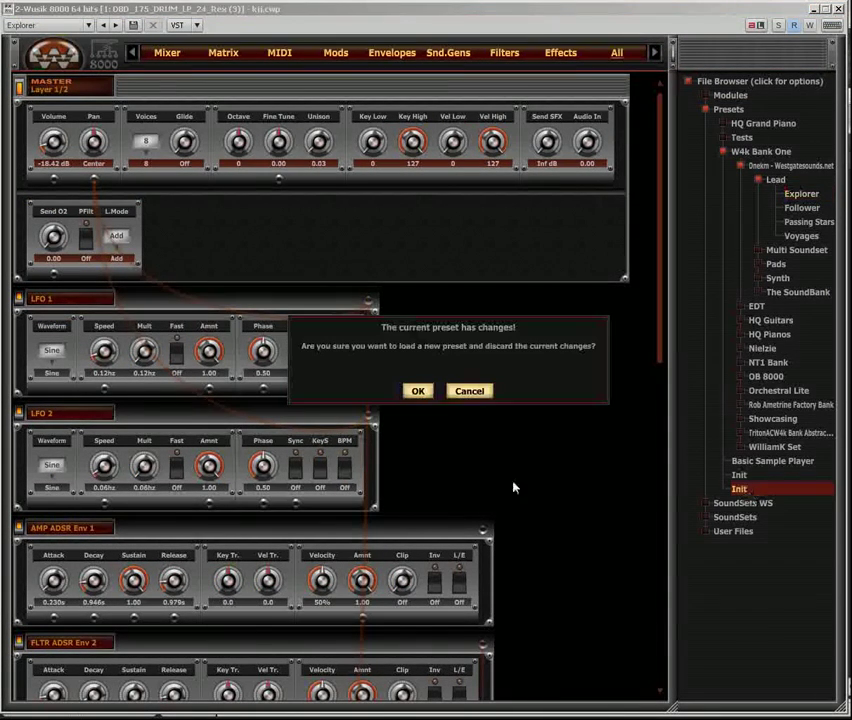
left_click(424, 395)
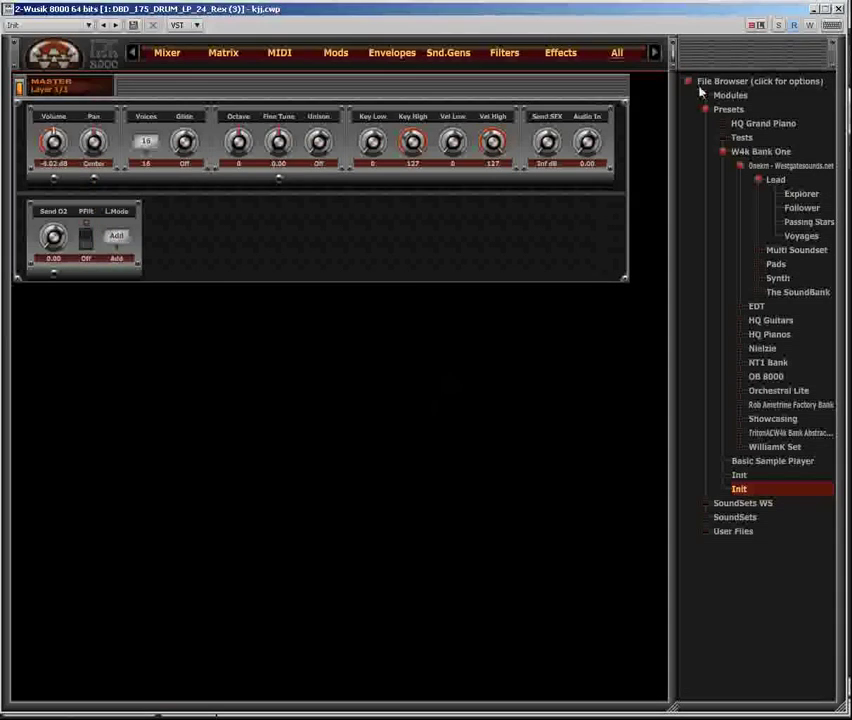
left_click(673, 55)
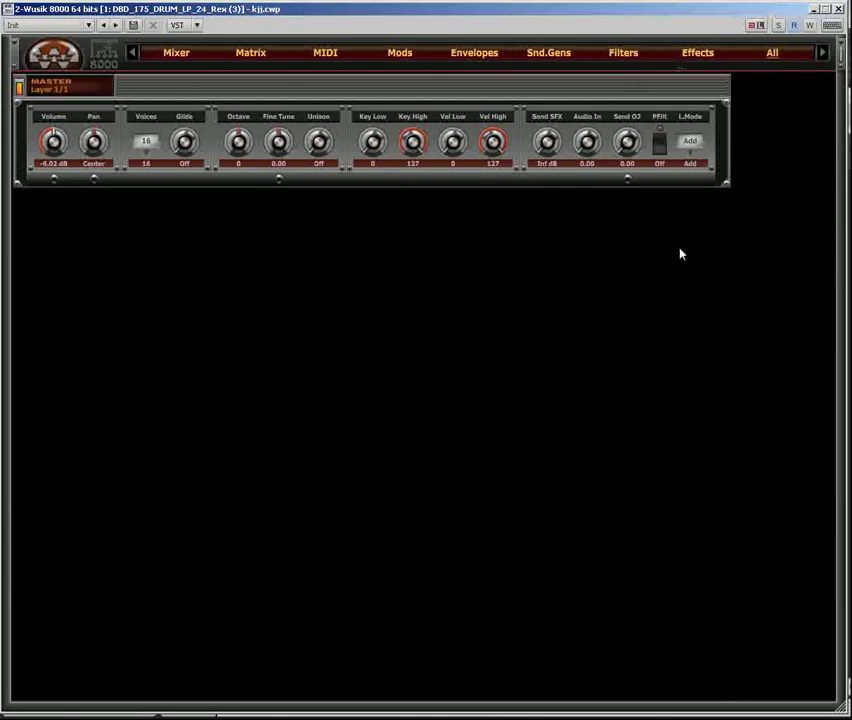